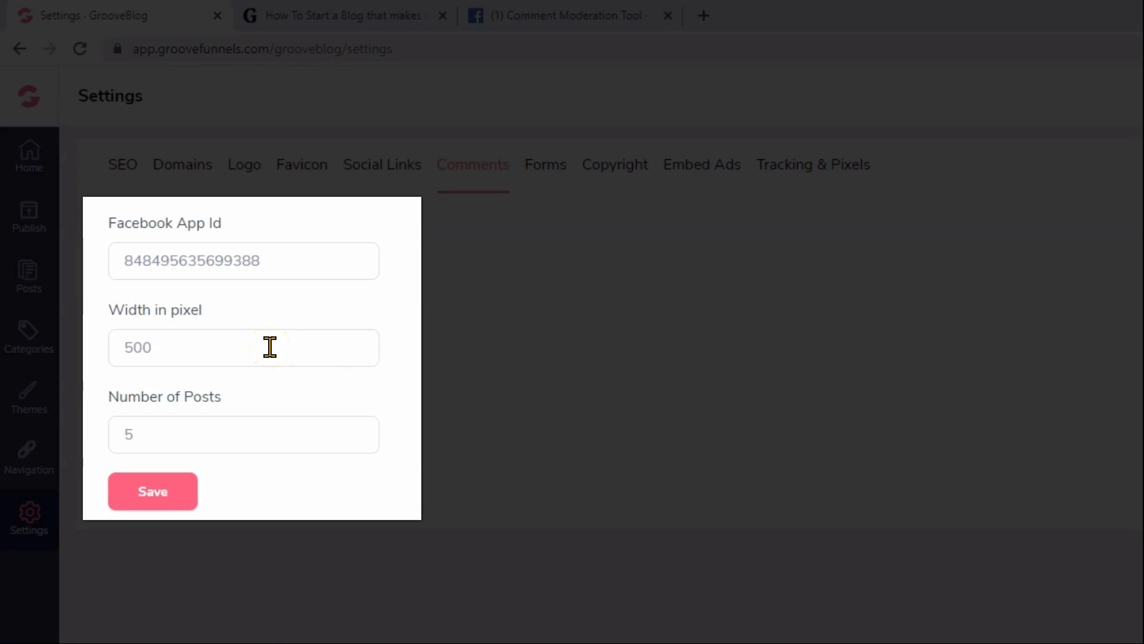
Review the Facebook comment settings and the head code under Tracking & Pixels in the blog settings
left_click(245, 444)
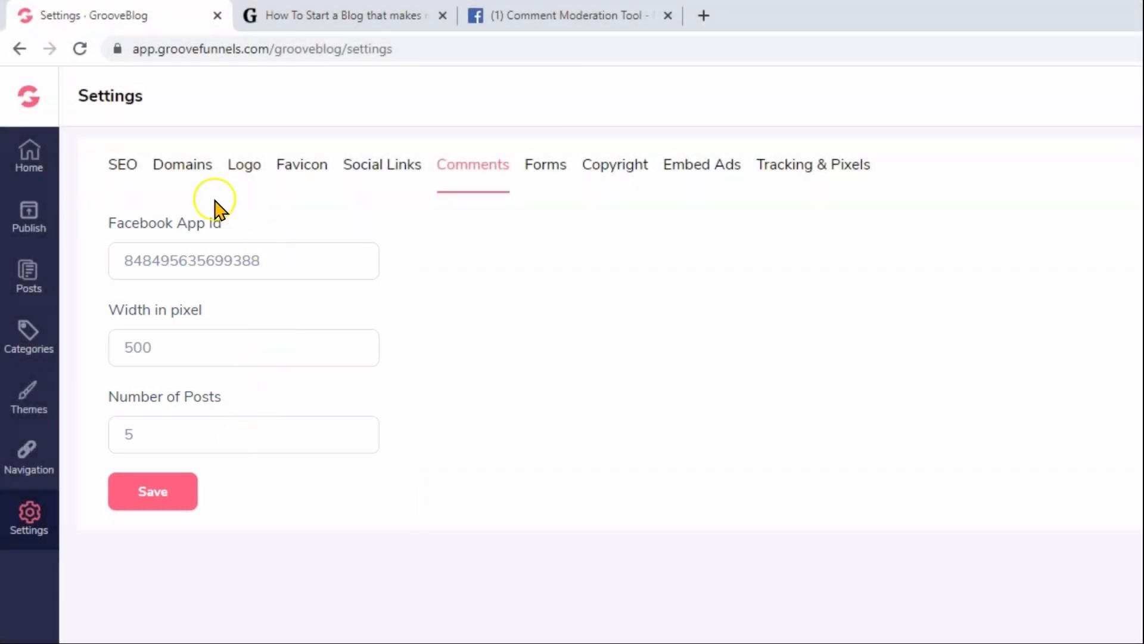
left_click(156, 490)
left_click(775, 167)
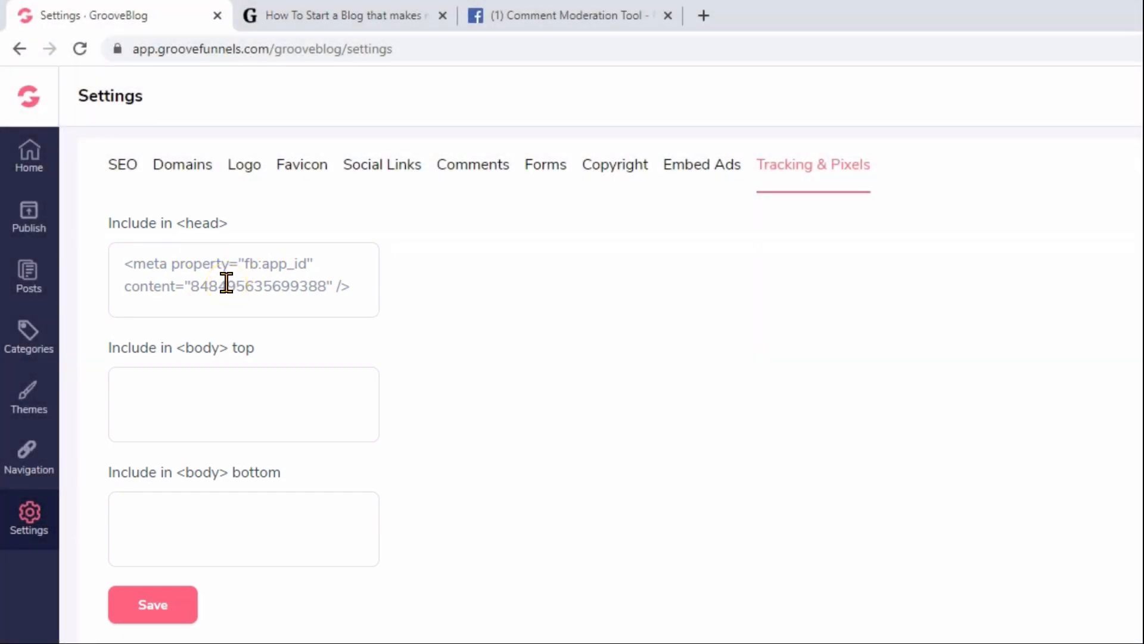
left_click(453, 195)
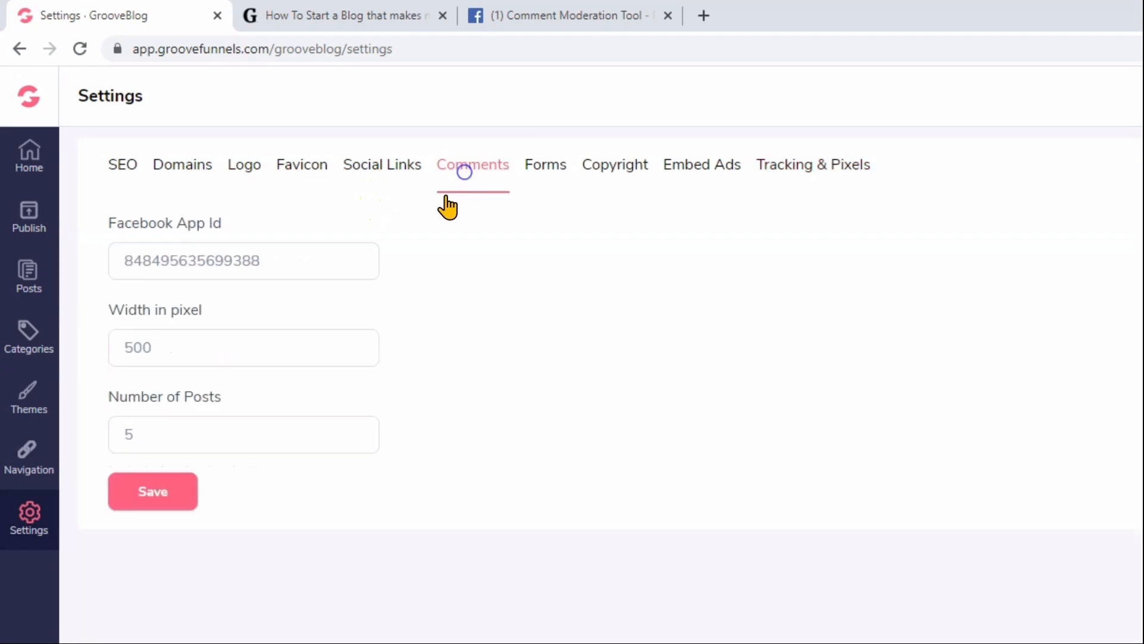
Check the Allow Comments option in the settings of the post "How To Start a Blog that makes money" and exit without saving
left_click(35, 279)
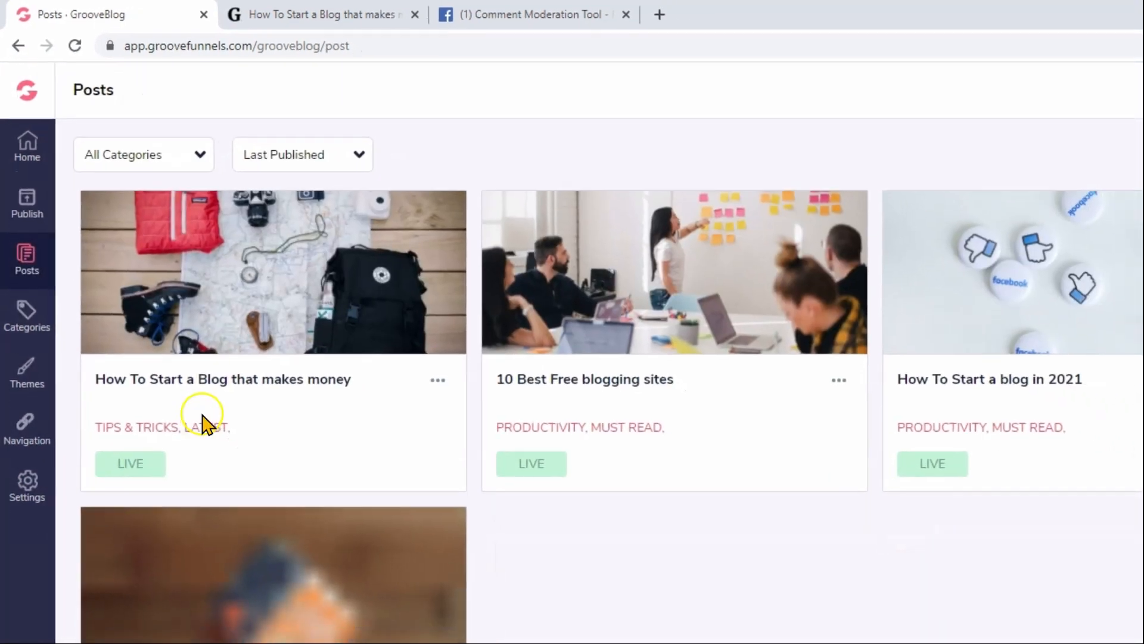
mouse_move(273, 305)
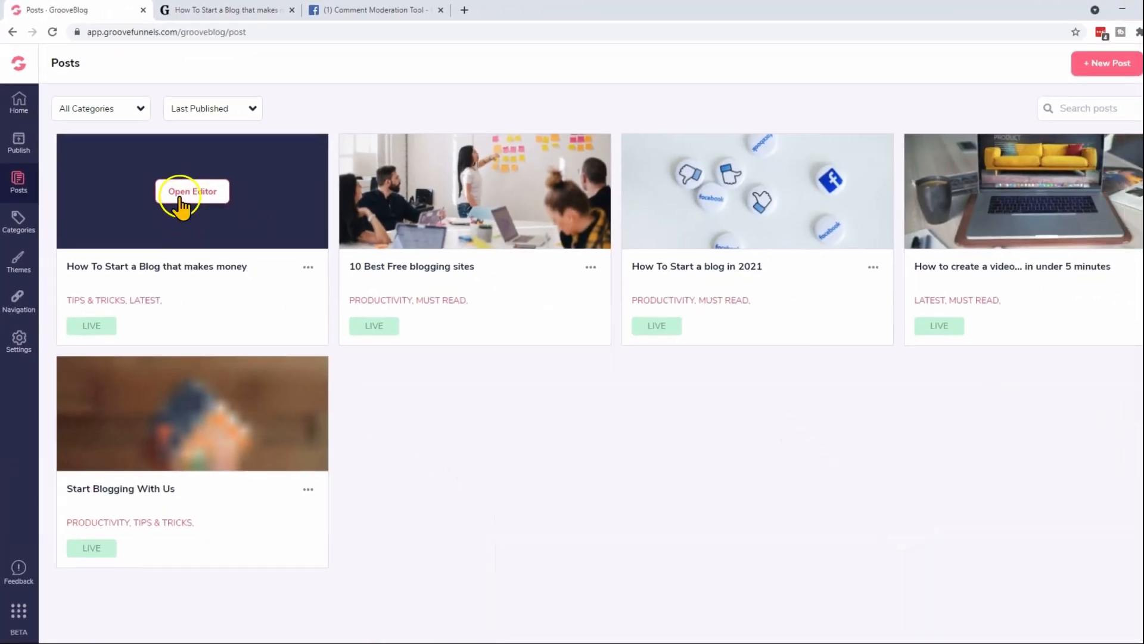
left_click(174, 186)
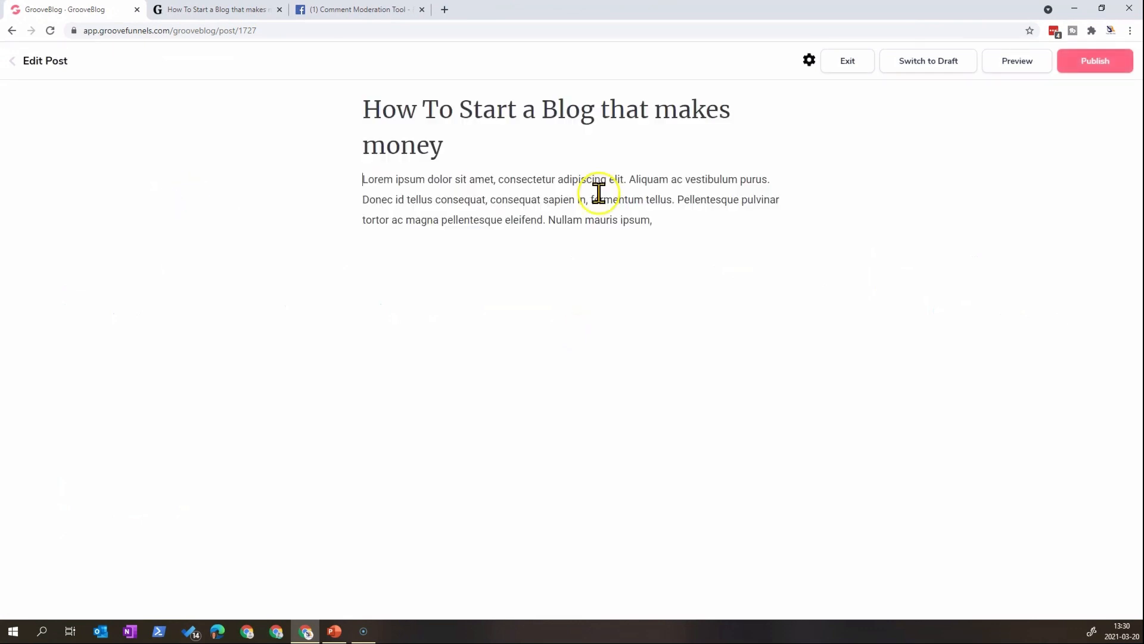
left_click(806, 61)
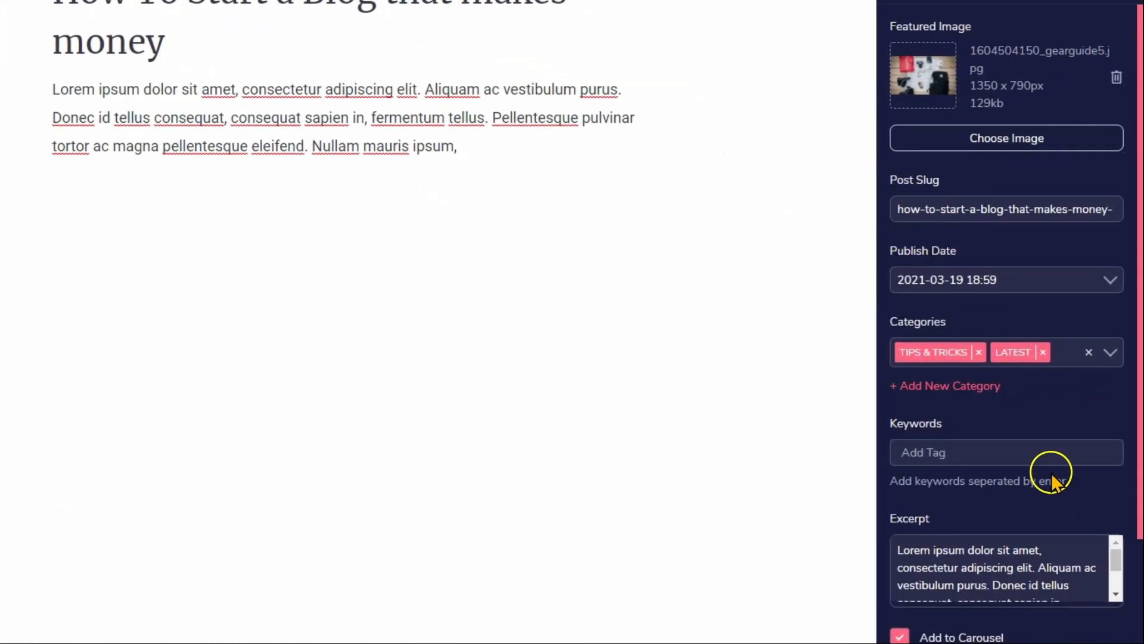
scroll(1076, 462, "down", 3)
scroll(1053, 484, "down", 1)
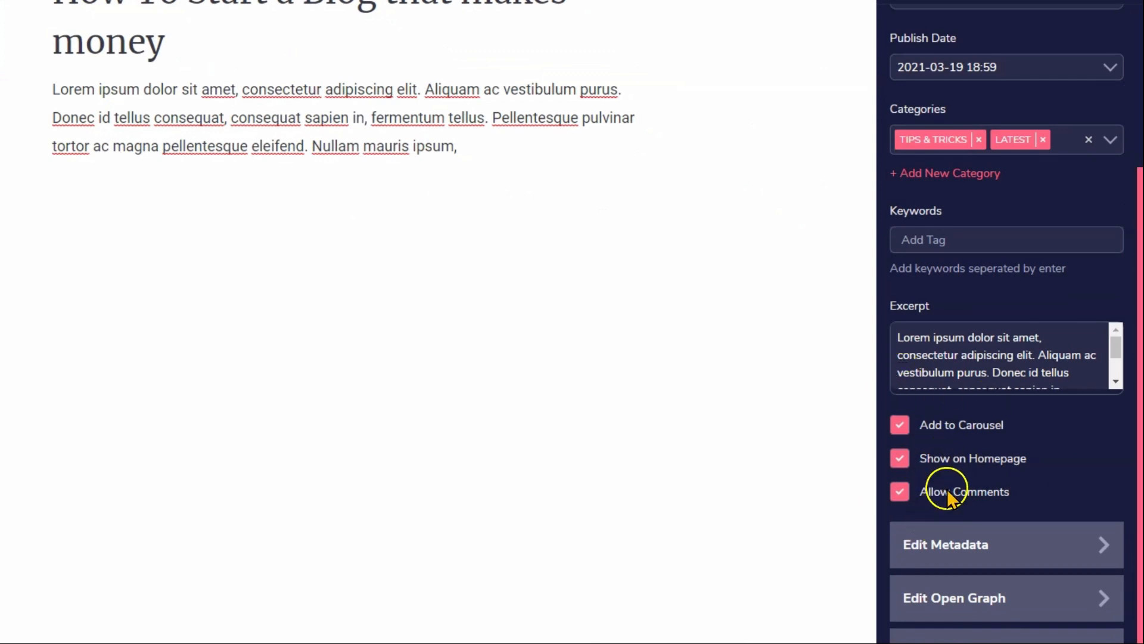
left_click(902, 493)
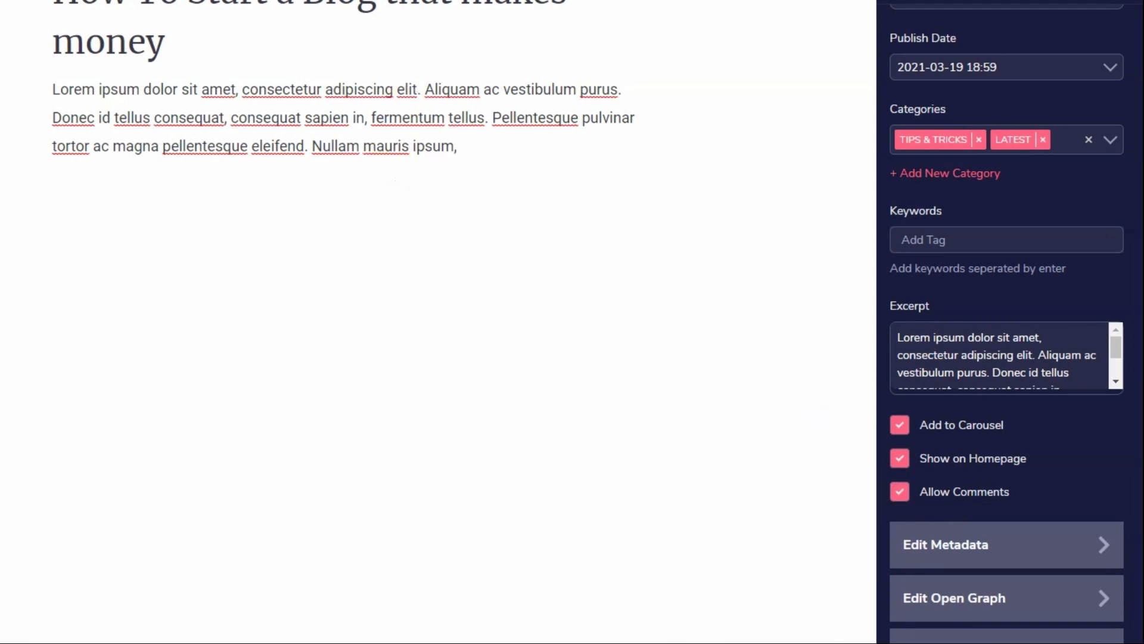
left_click(849, 60)
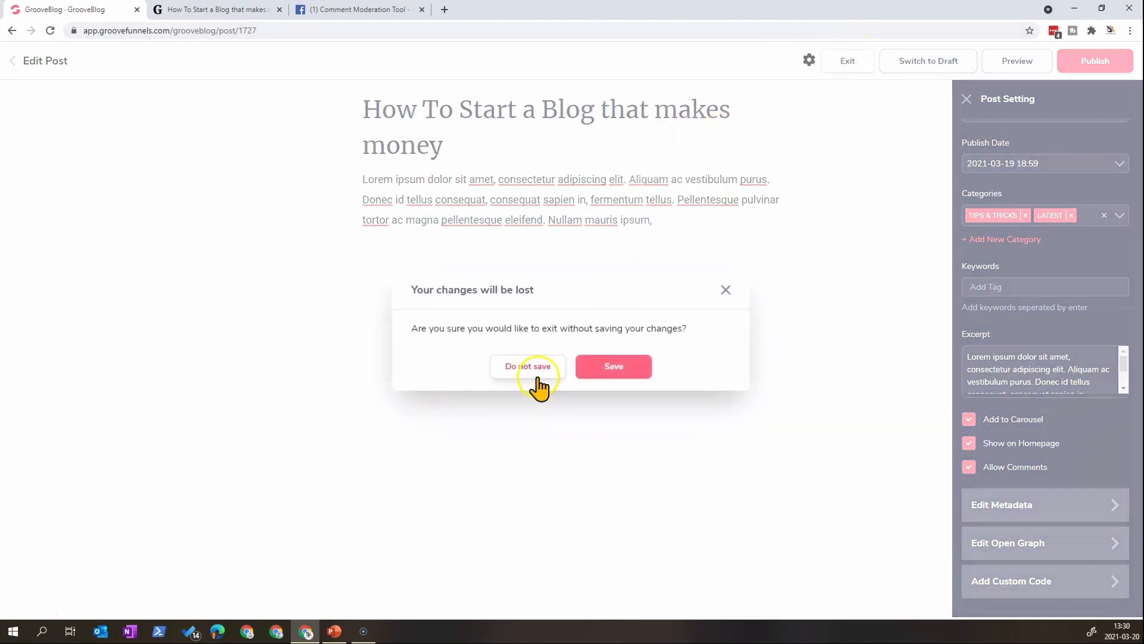
left_click(538, 379)
View the published post's comments, and examine the Review and Public comment lists in the Facebook Comment Moderation Tool
left_click(202, 10)
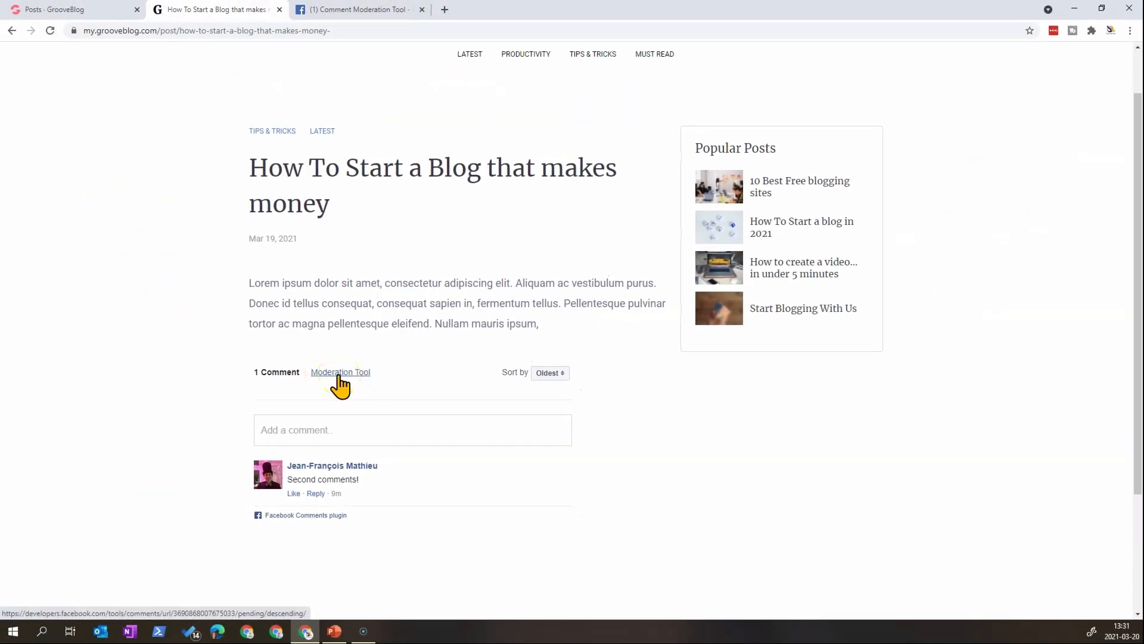
left_click(358, 9)
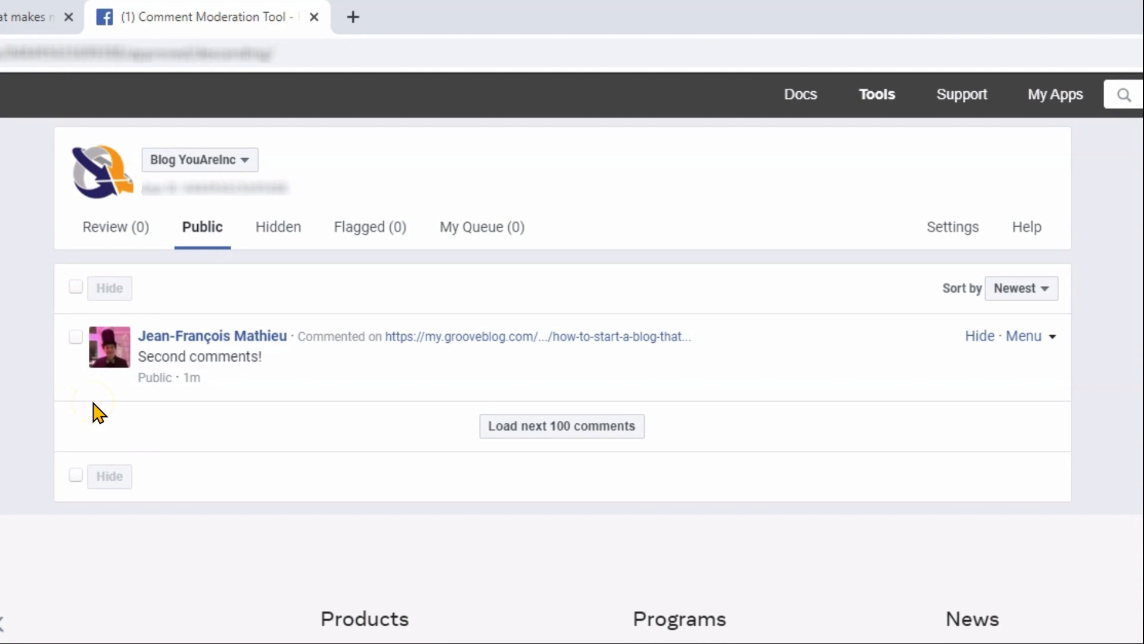
left_click(107, 229)
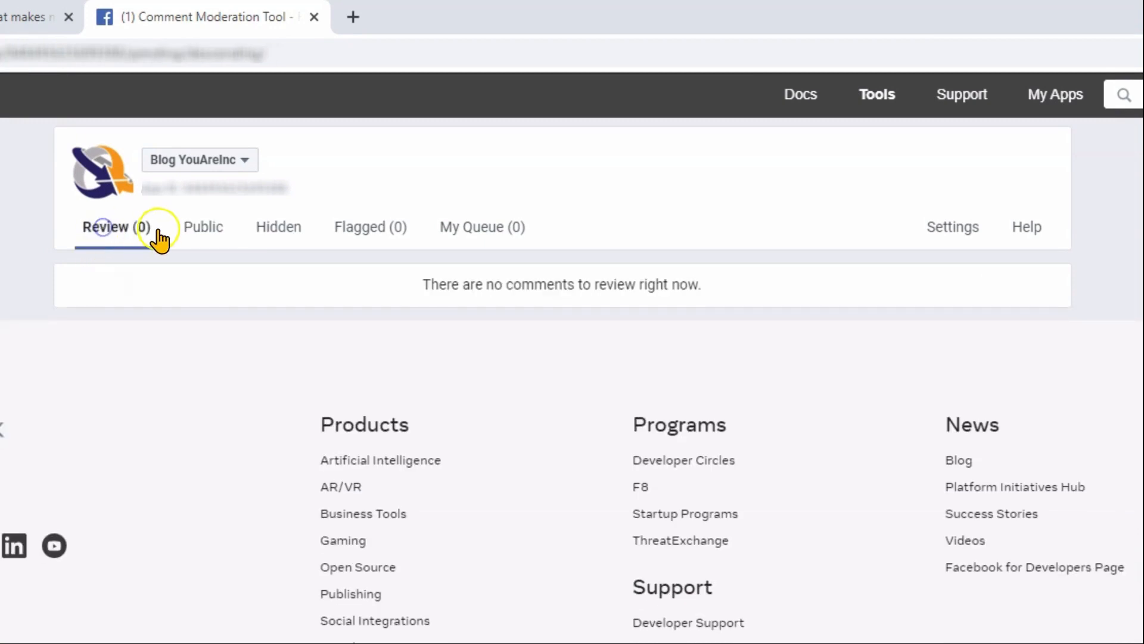
left_click(205, 236)
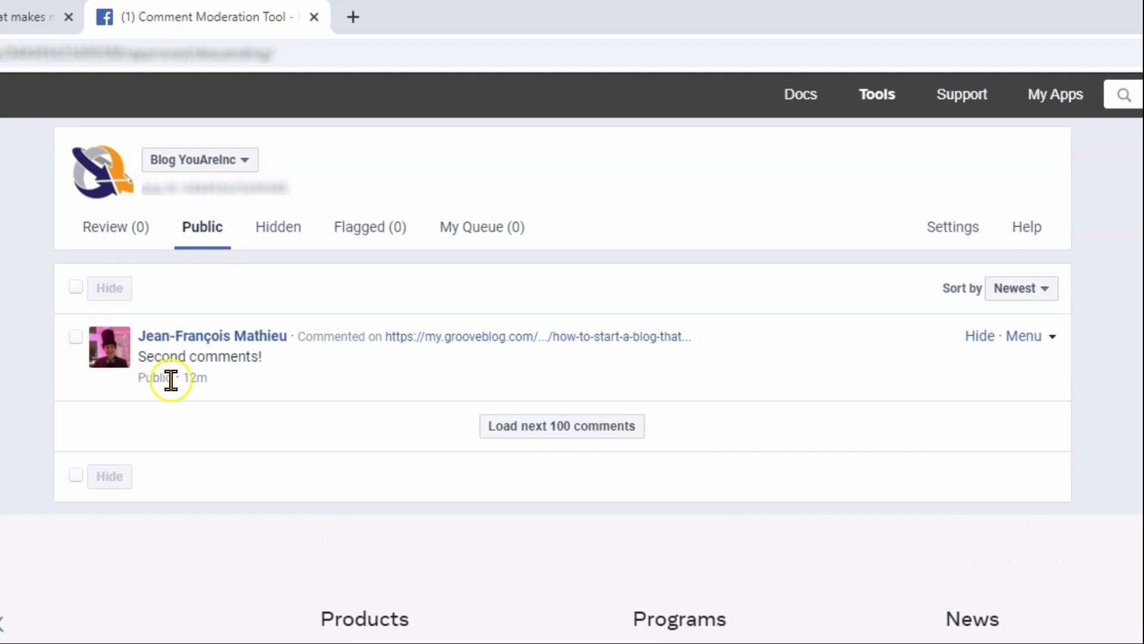
Approve the hidden comment "This is my first comment!" and return to the public comments list
left_click(279, 234)
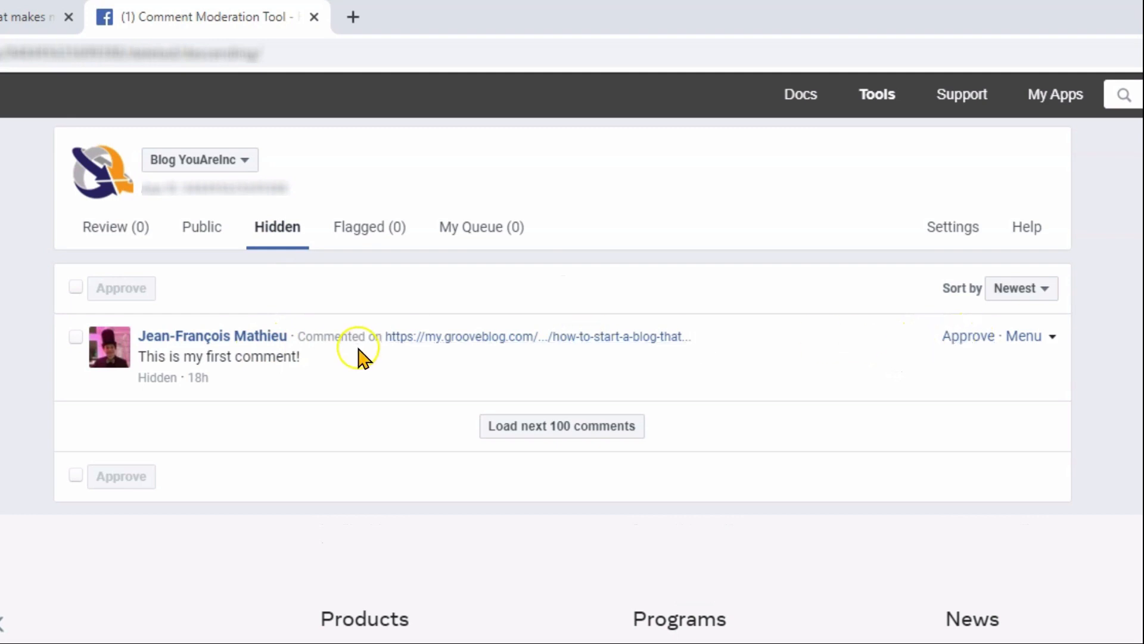
left_click(972, 337)
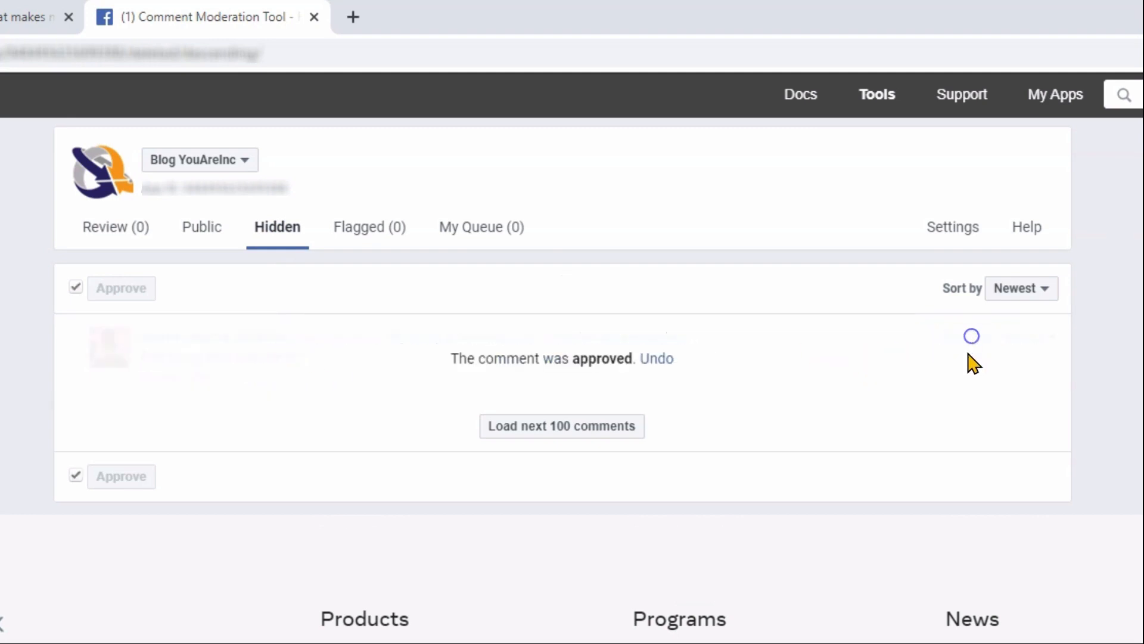
left_click(204, 228)
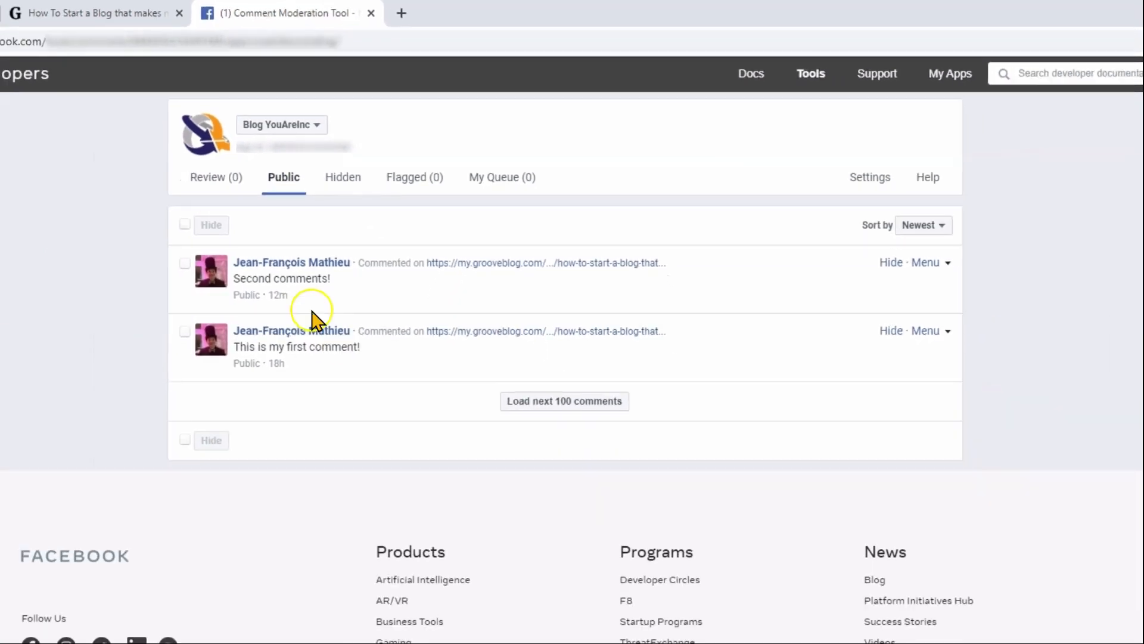
Switch to the published blog post, reload it and check its comment section
left_click(229, 11)
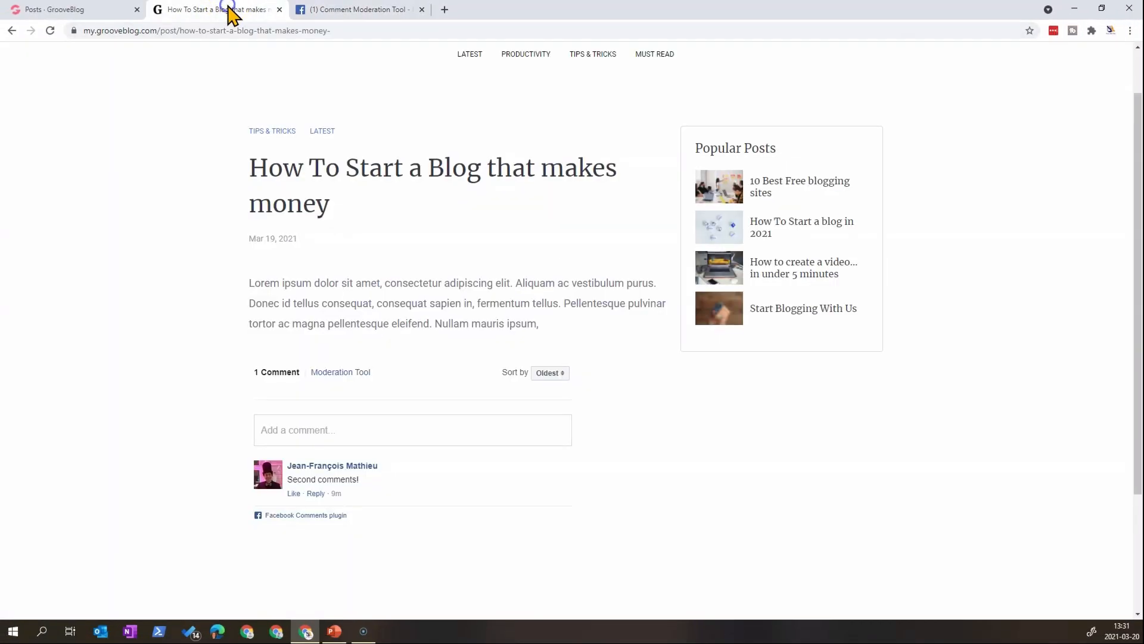
left_click(49, 31)
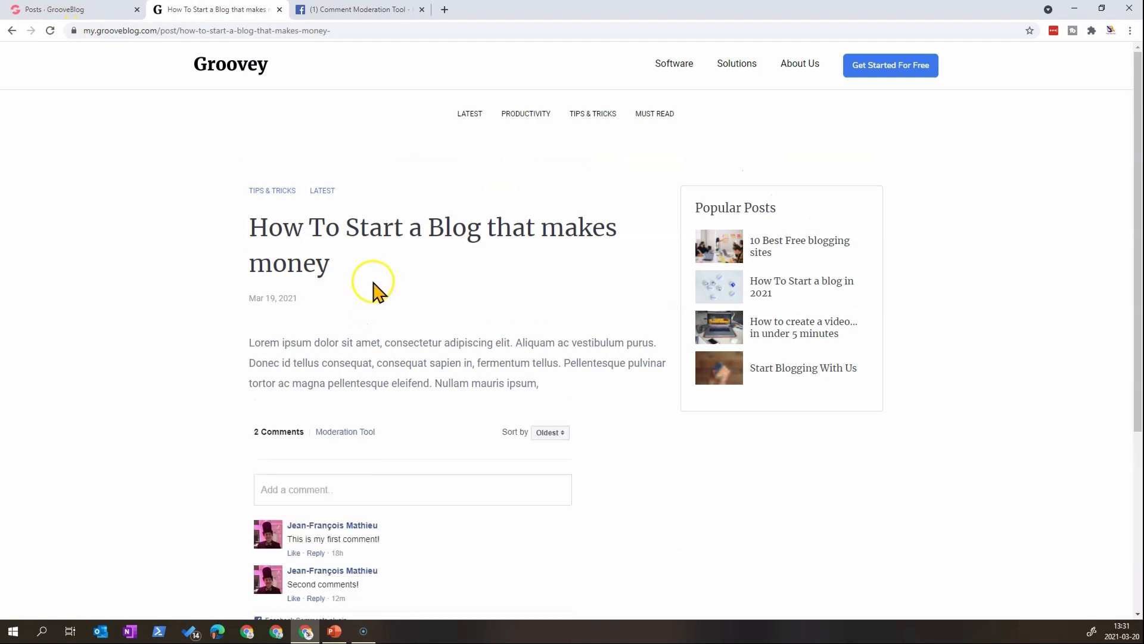
scroll(391, 335, "down", 3)
scroll(356, 421, "up", 3)
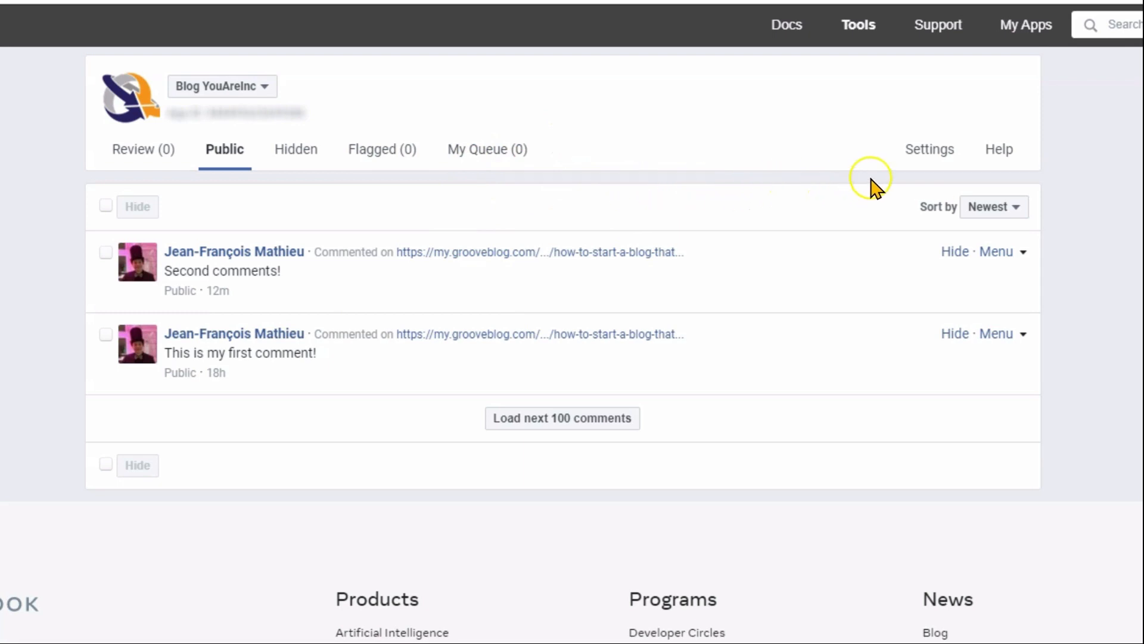
Examine the moderation tool's general settings, moderation rules, moderators, blacklist and banned users, and close the settings without changes
left_click(940, 154)
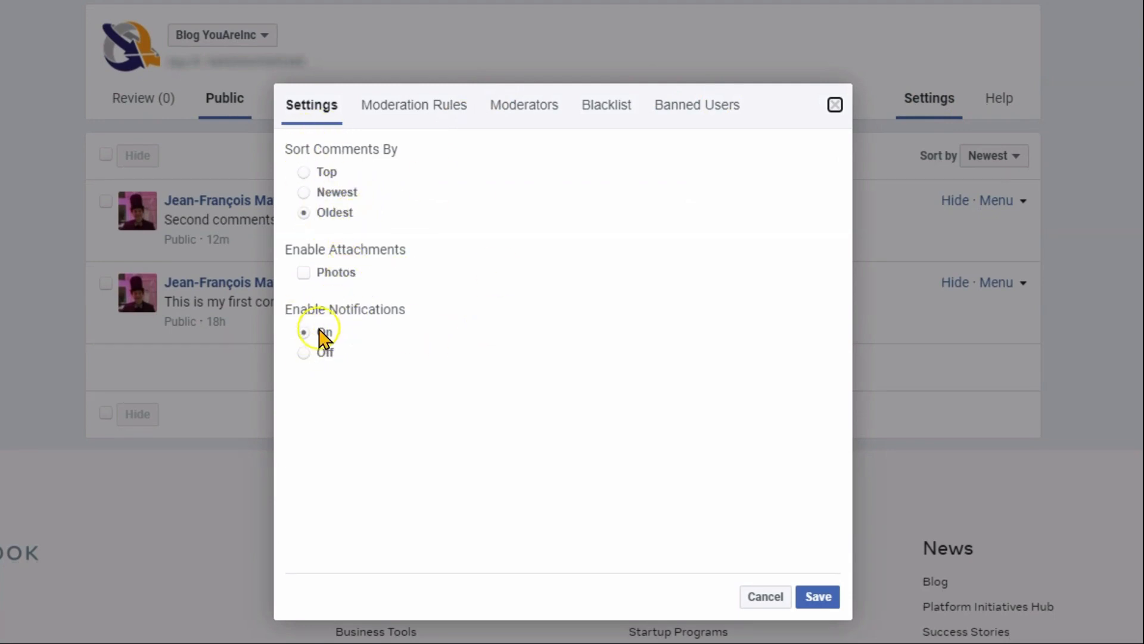
left_click(404, 114)
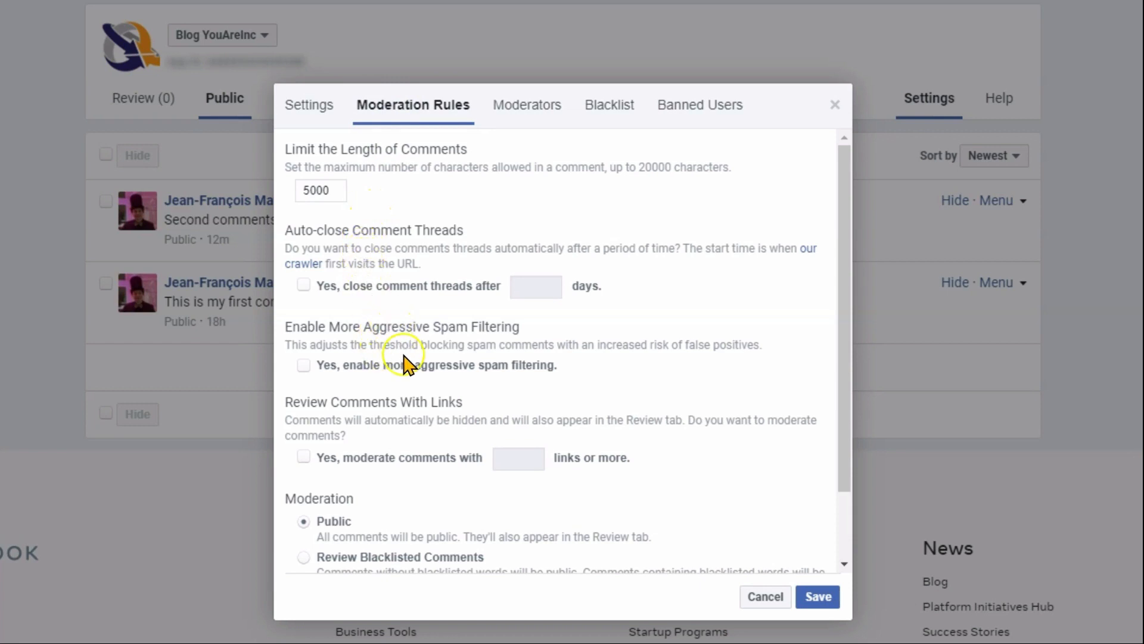
scroll(421, 334, "down", 2)
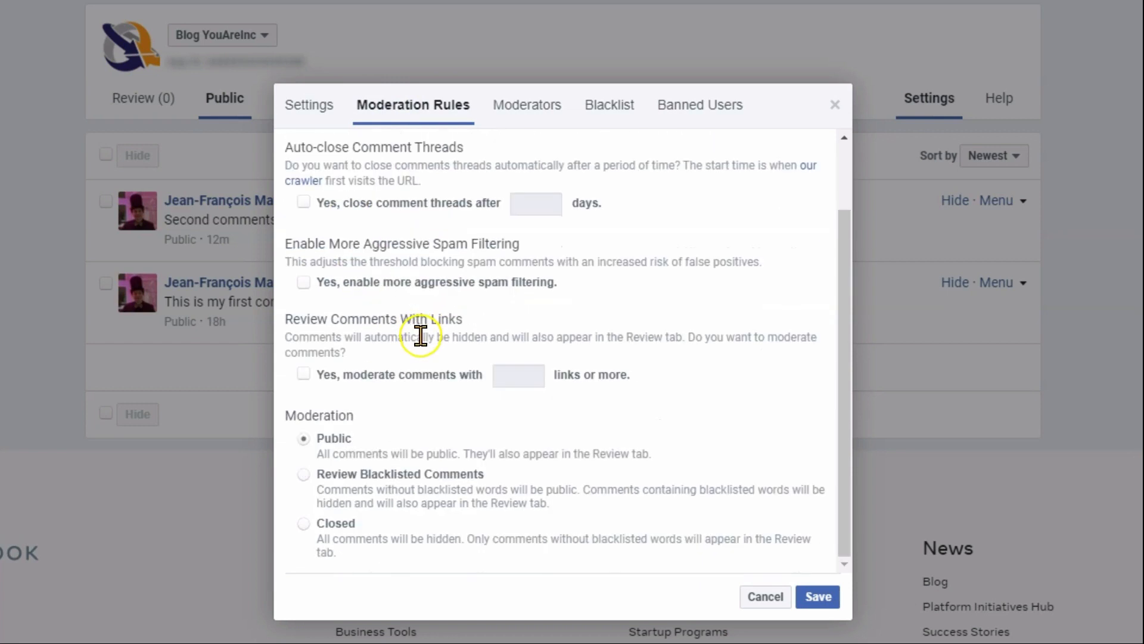
scroll(421, 336, "up", 2)
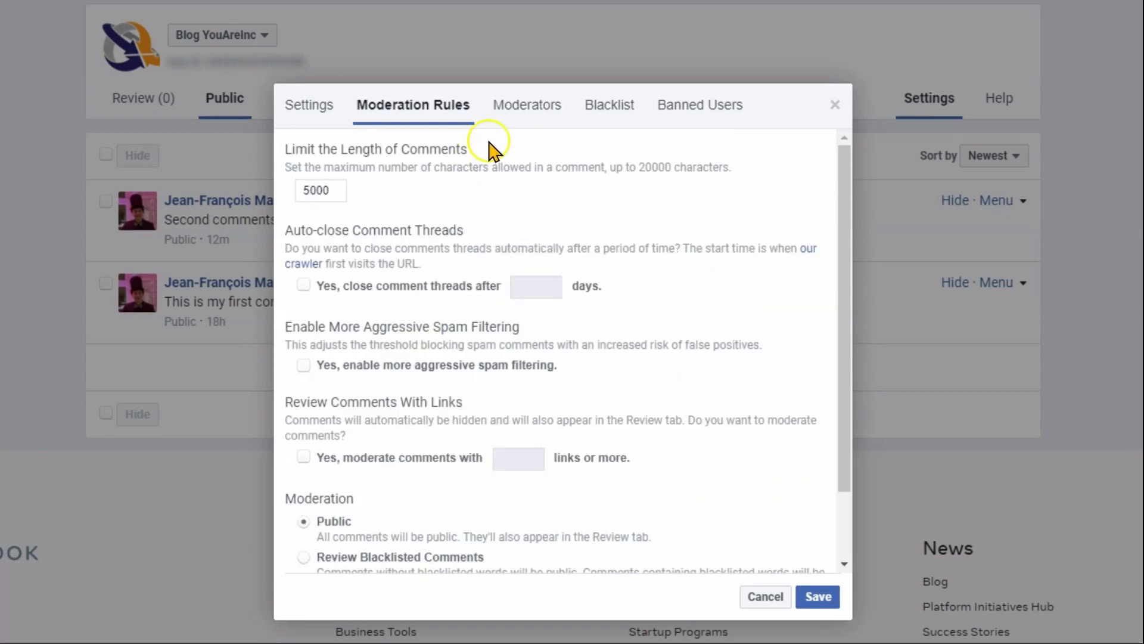
left_click(527, 106)
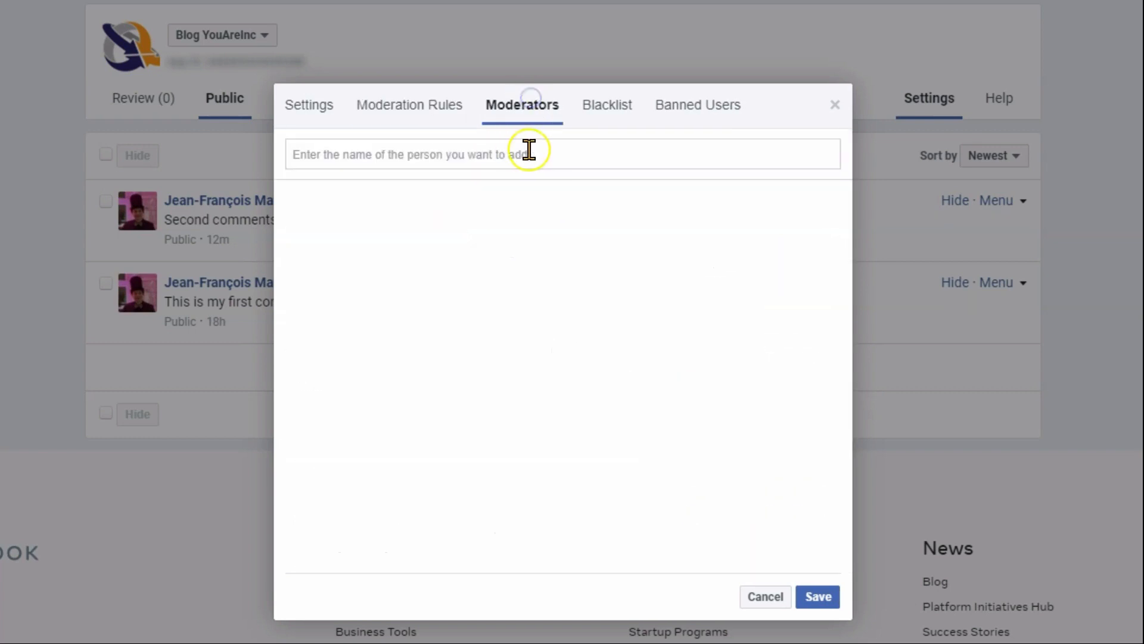
left_click(613, 118)
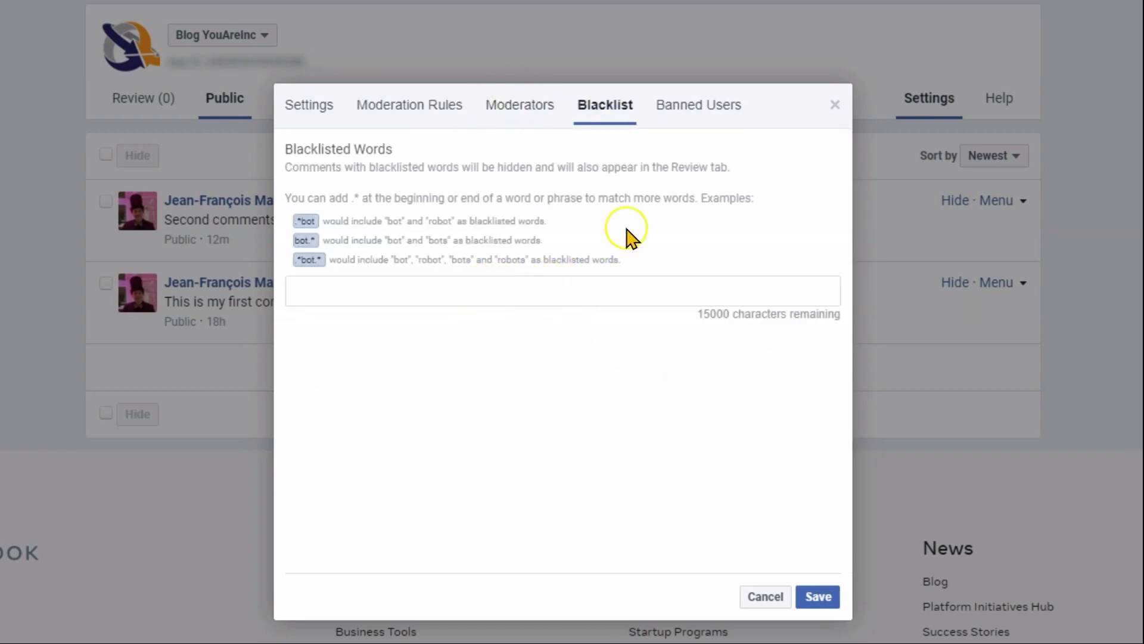
left_click(706, 115)
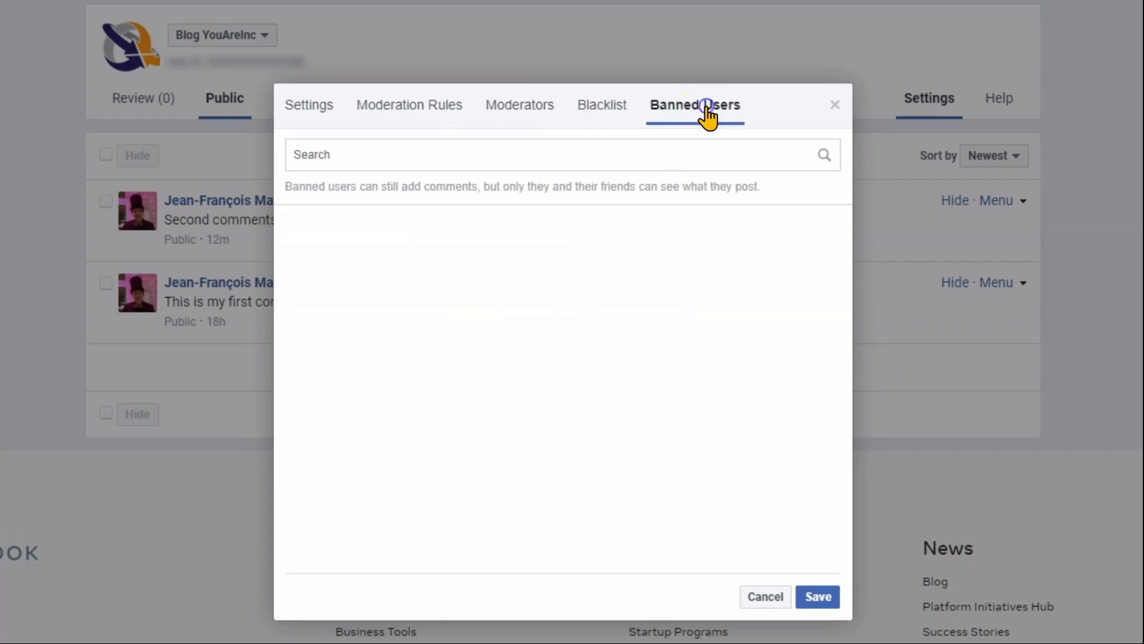
left_click(835, 104)
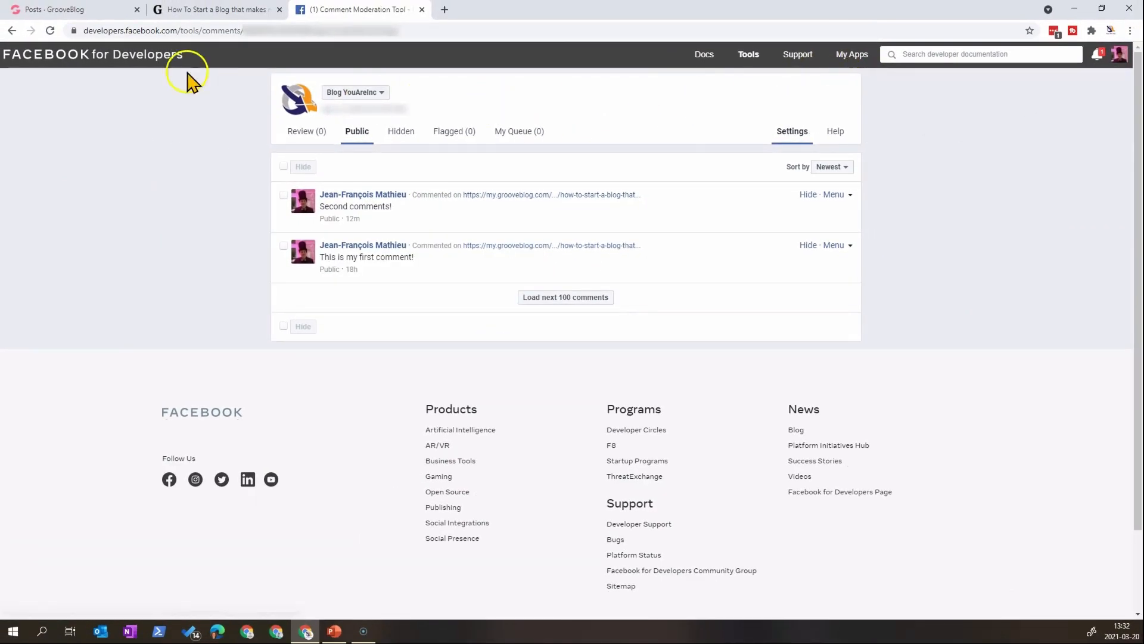
Go to the developers.facebook.com home page and open the list of own apps
left_click_drag(178, 28, 76, 31)
left_click(124, 110)
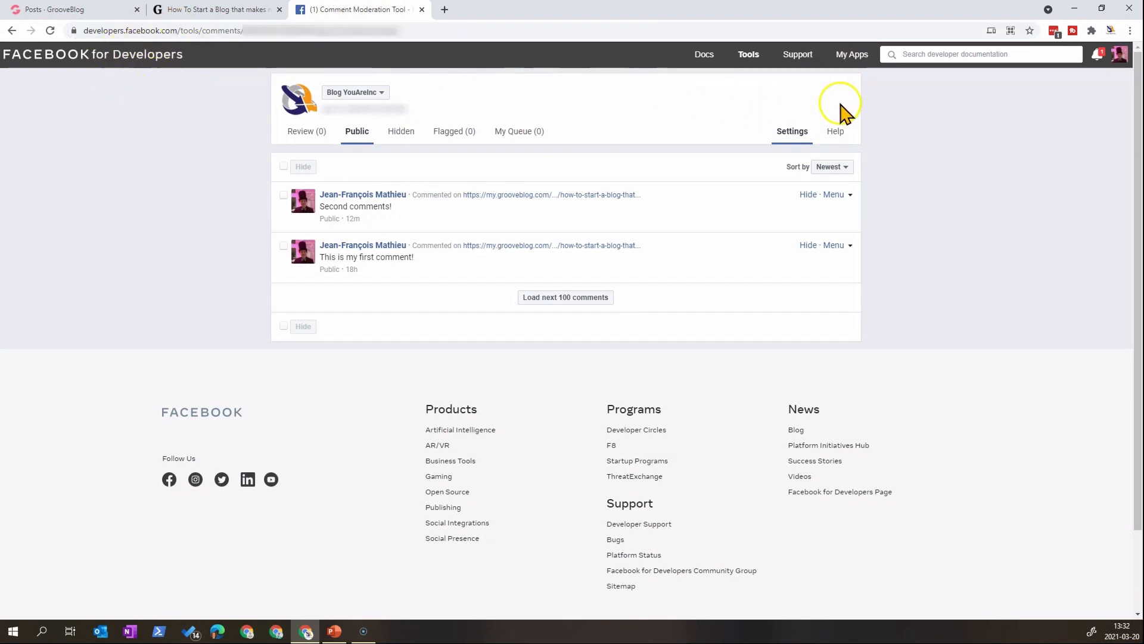
left_click_drag(178, 28, 920, 42)
key("Delete")
key("Return")
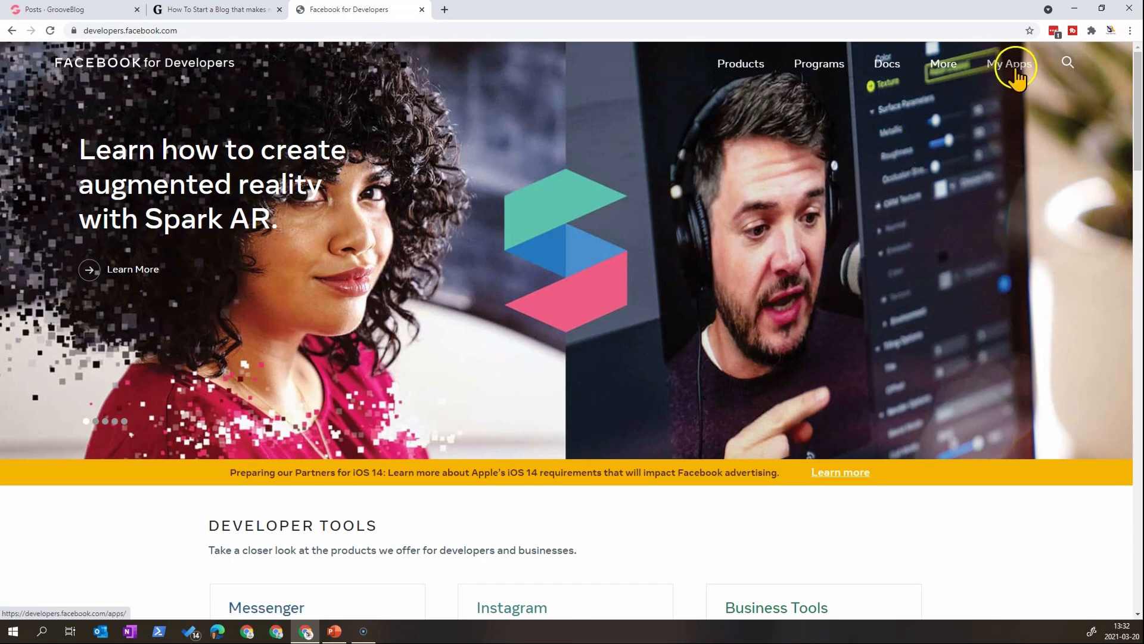
left_click(1013, 66)
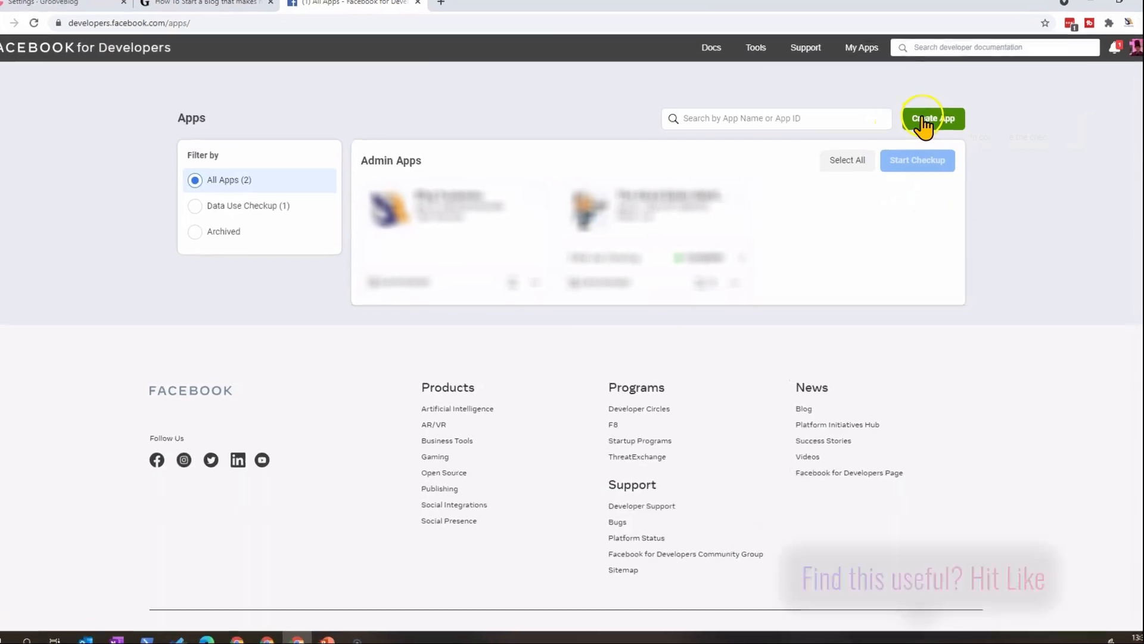
Create a Manage Business Integrations app with the display name MyPersonnalBlog and the purpose Yourself or your own business
left_click(911, 126)
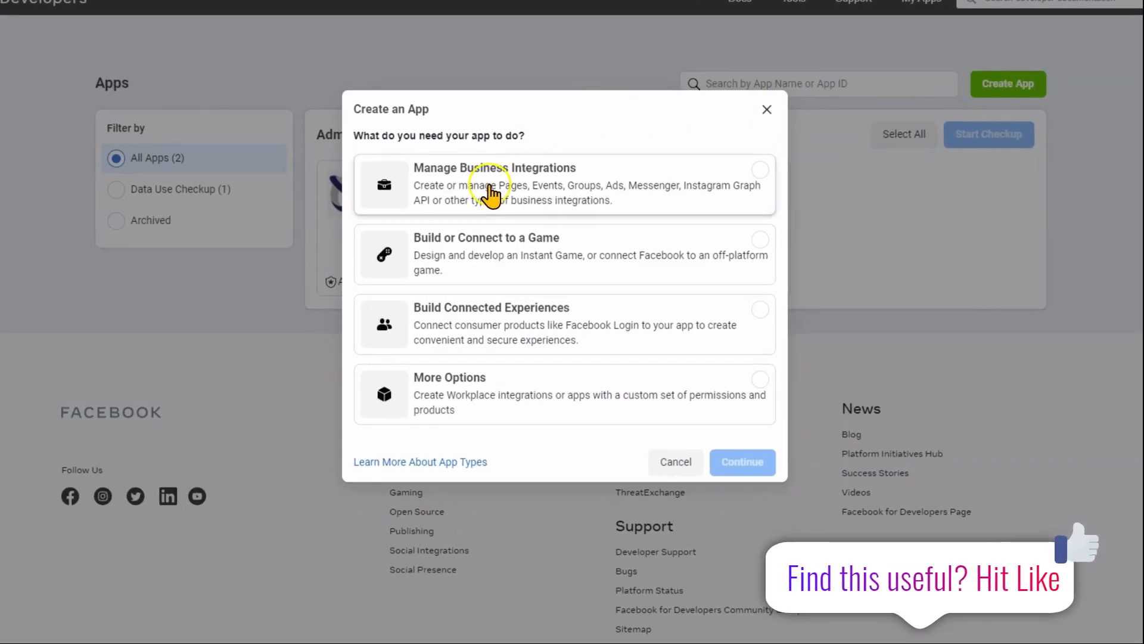
left_click(516, 186)
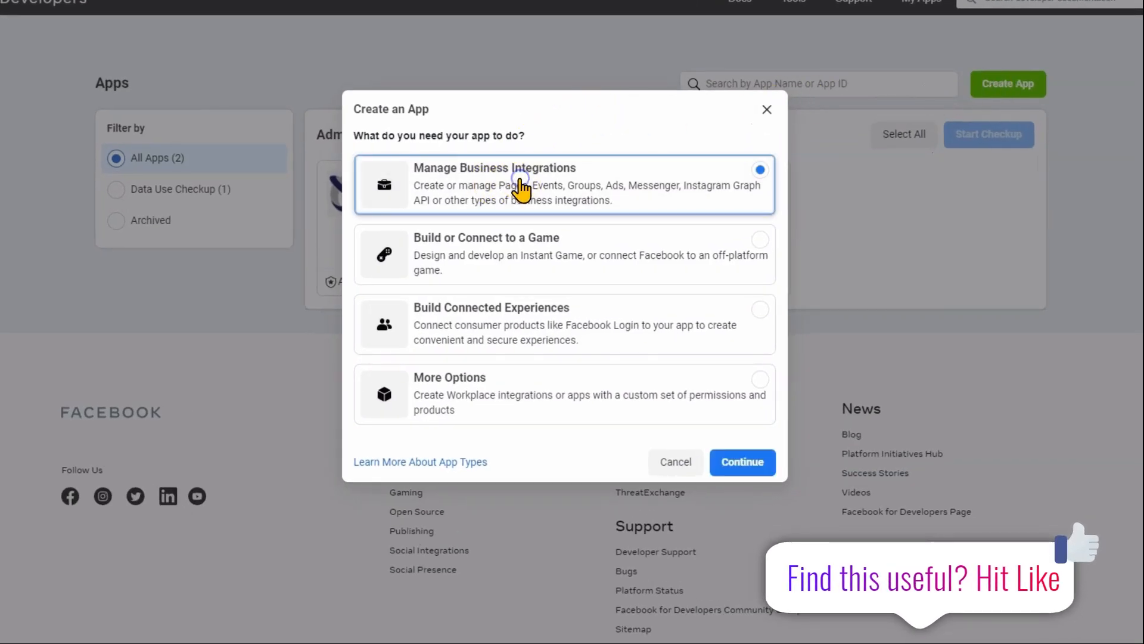
left_click(741, 464)
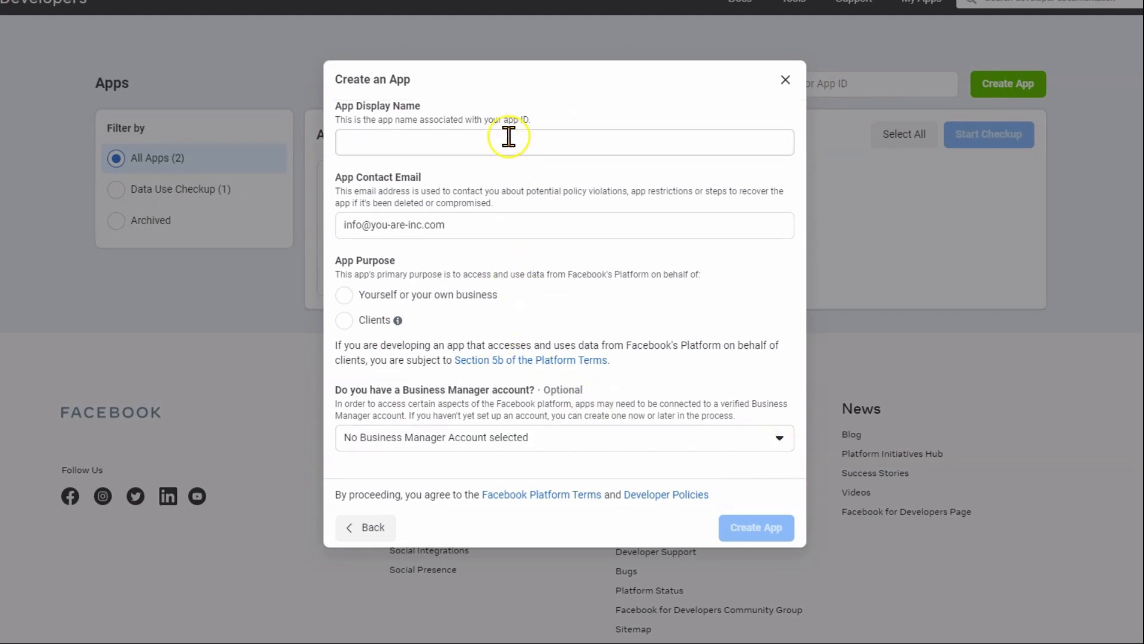
left_click(474, 144)
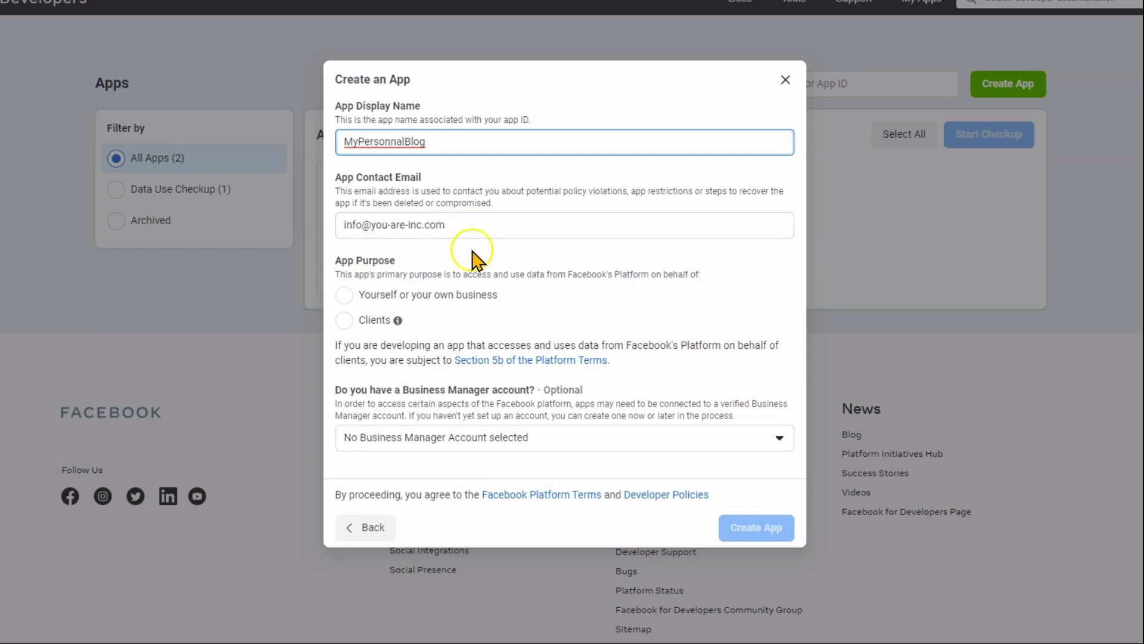
left_click(344, 295)
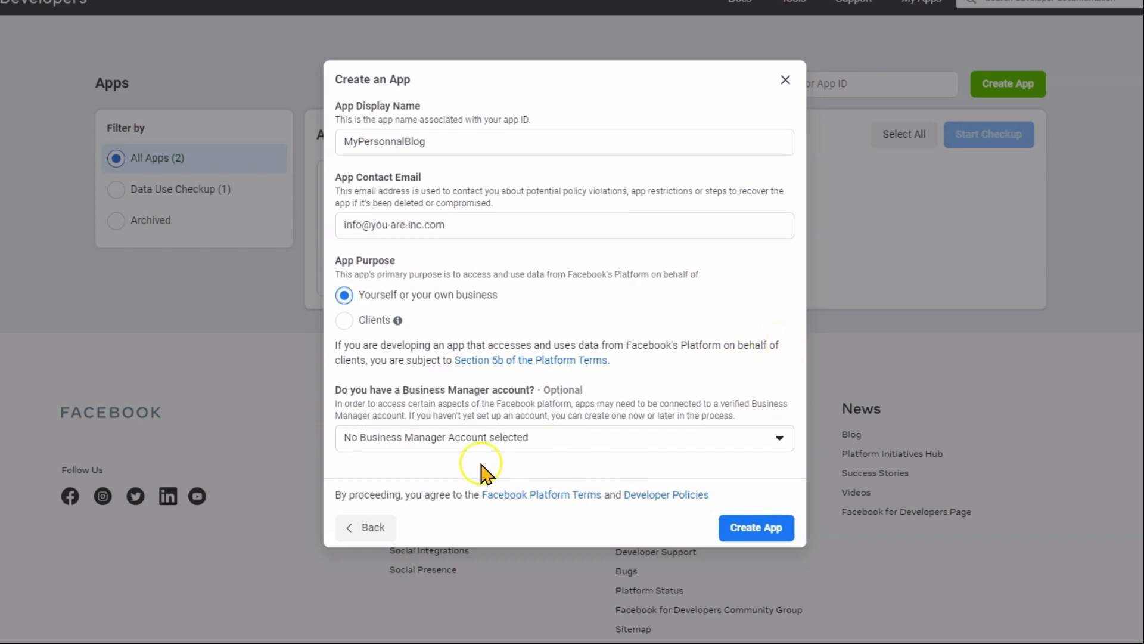
left_click(740, 530)
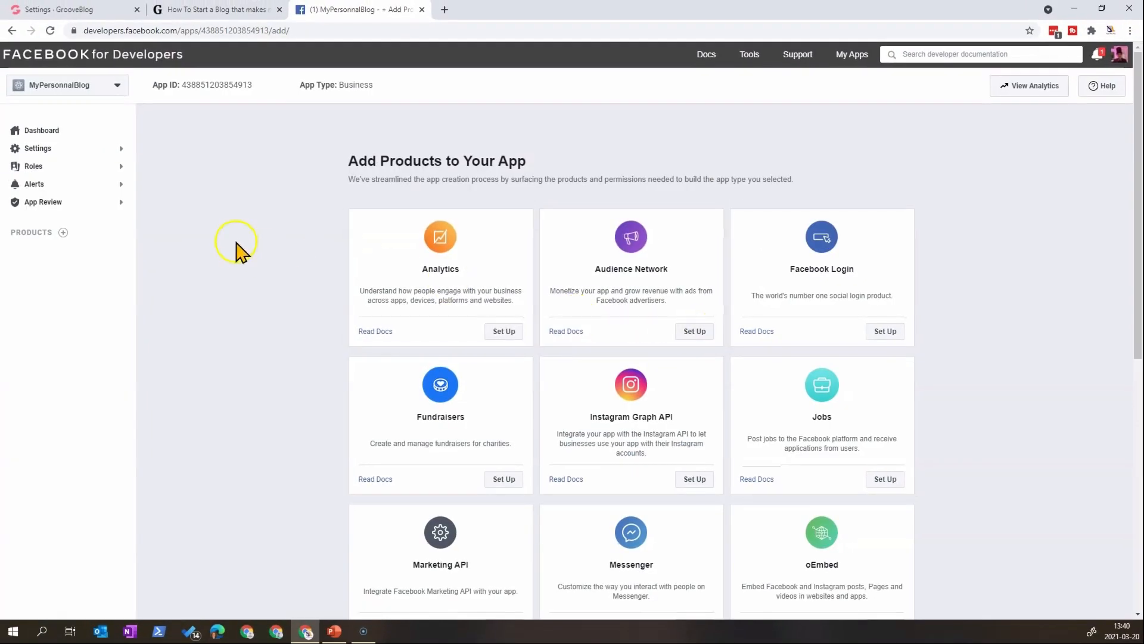
left_click(61, 149)
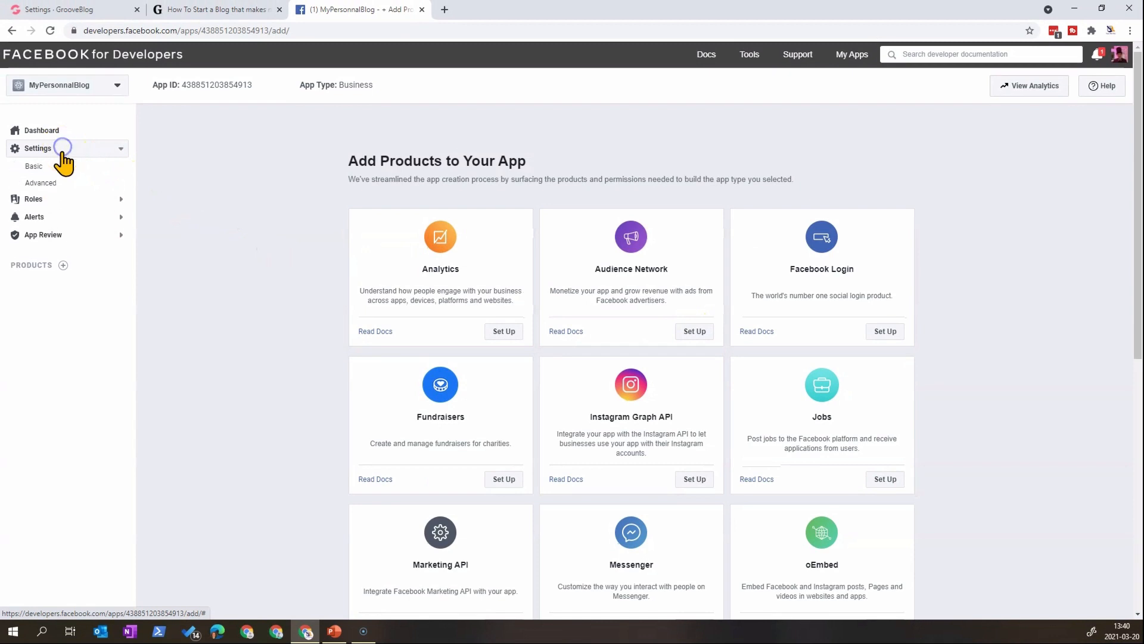
left_click(58, 166)
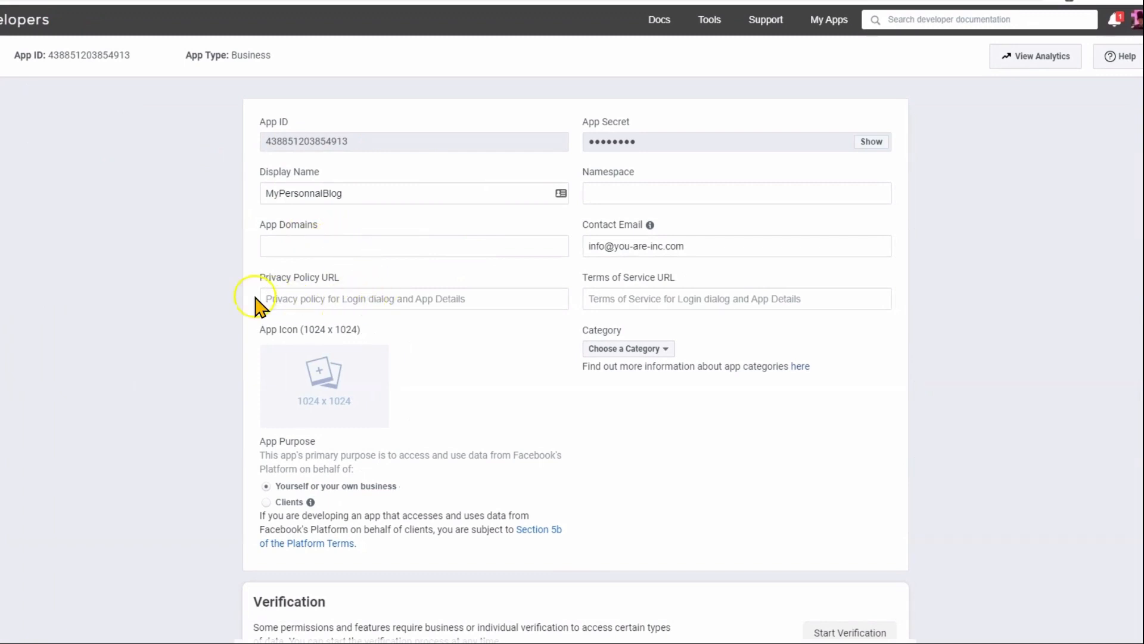
left_click(317, 297)
right_click(317, 297)
left_click(204, 299)
left_click(310, 297)
left_click(317, 328)
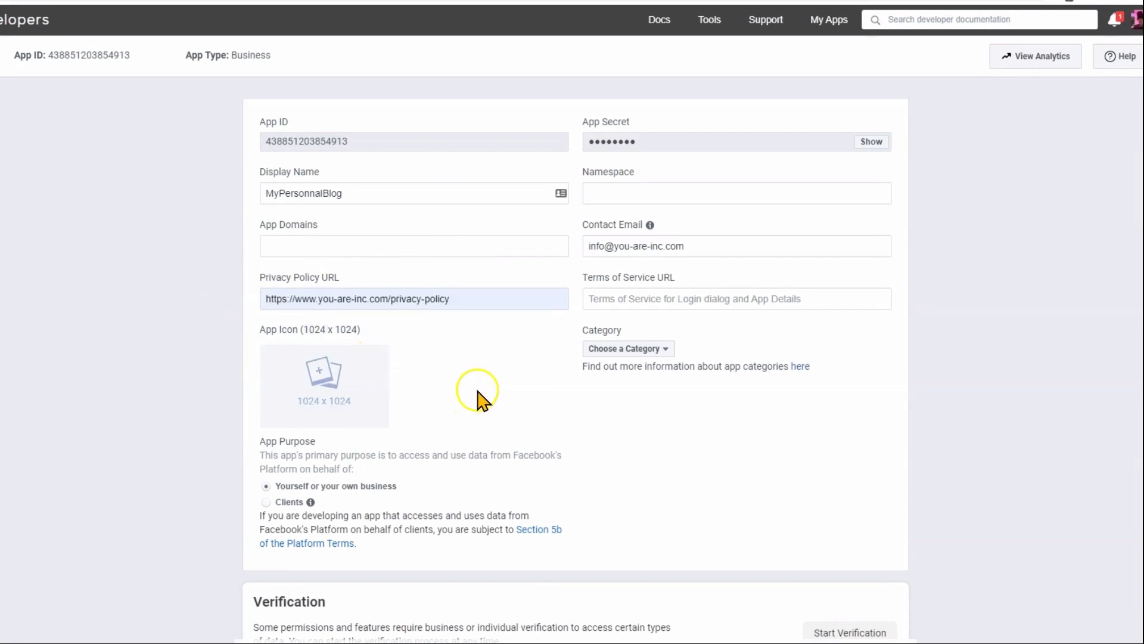
Upload an image file as the app icon and save the app's basic settings
mouse_move(370, 391)
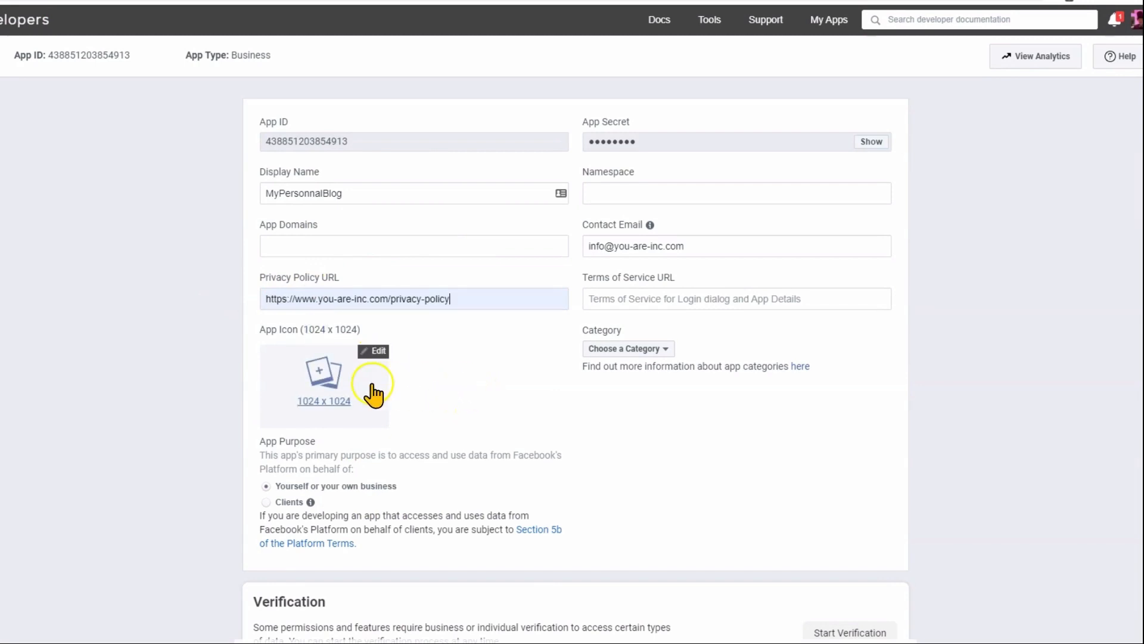
left_click(335, 400)
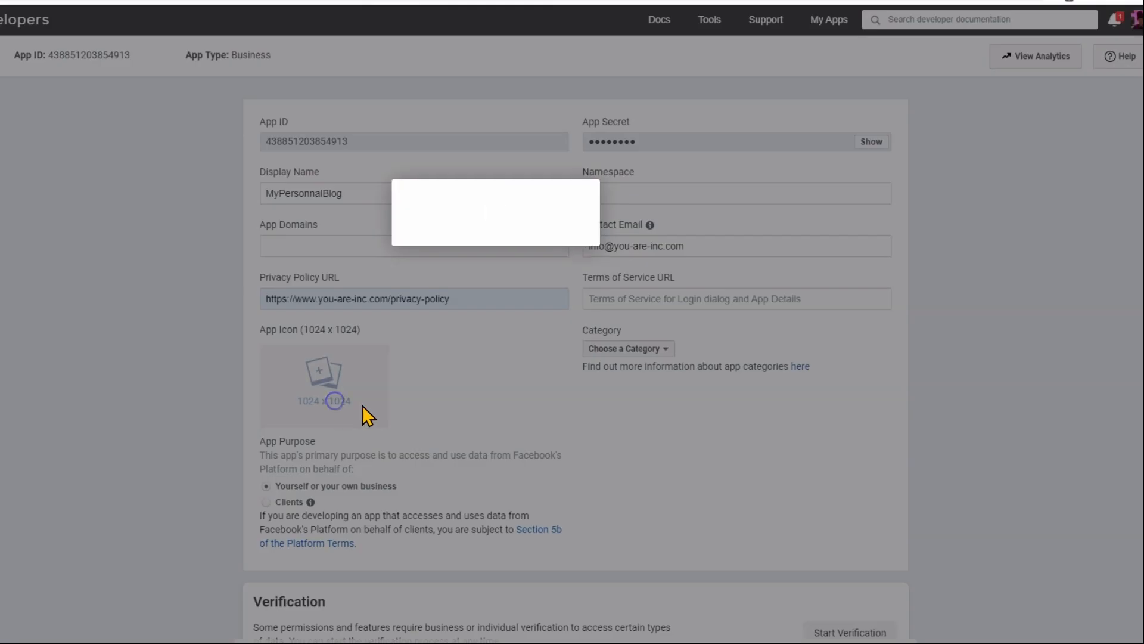
left_click(370, 249)
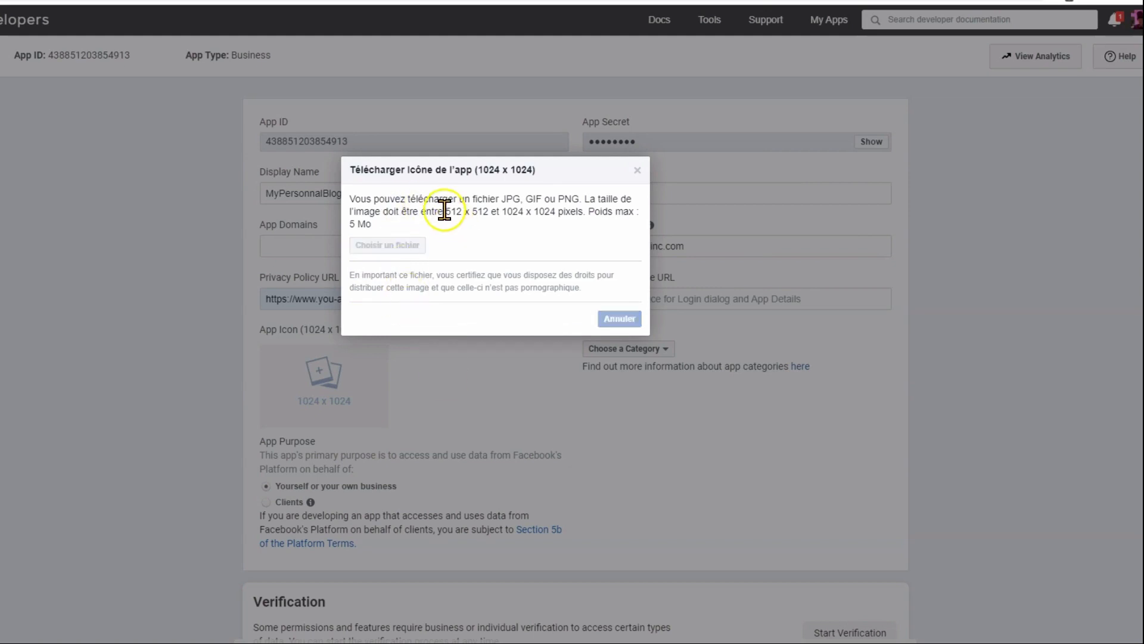
scroll(557, 485, "down", 8)
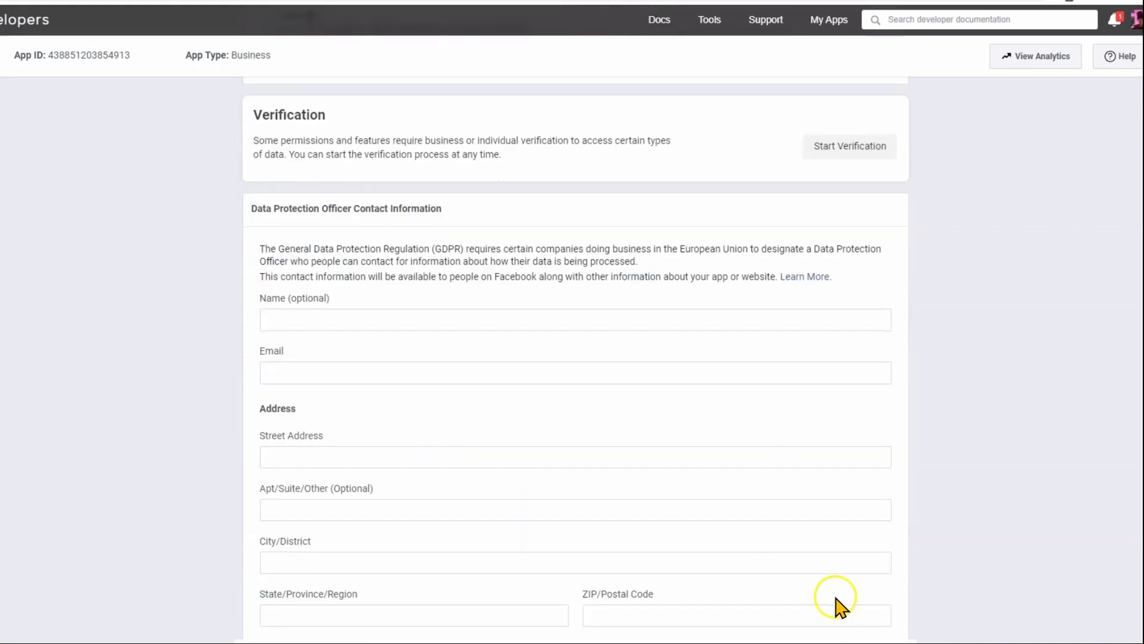
scroll(836, 598, "down", 2)
left_click(852, 641)
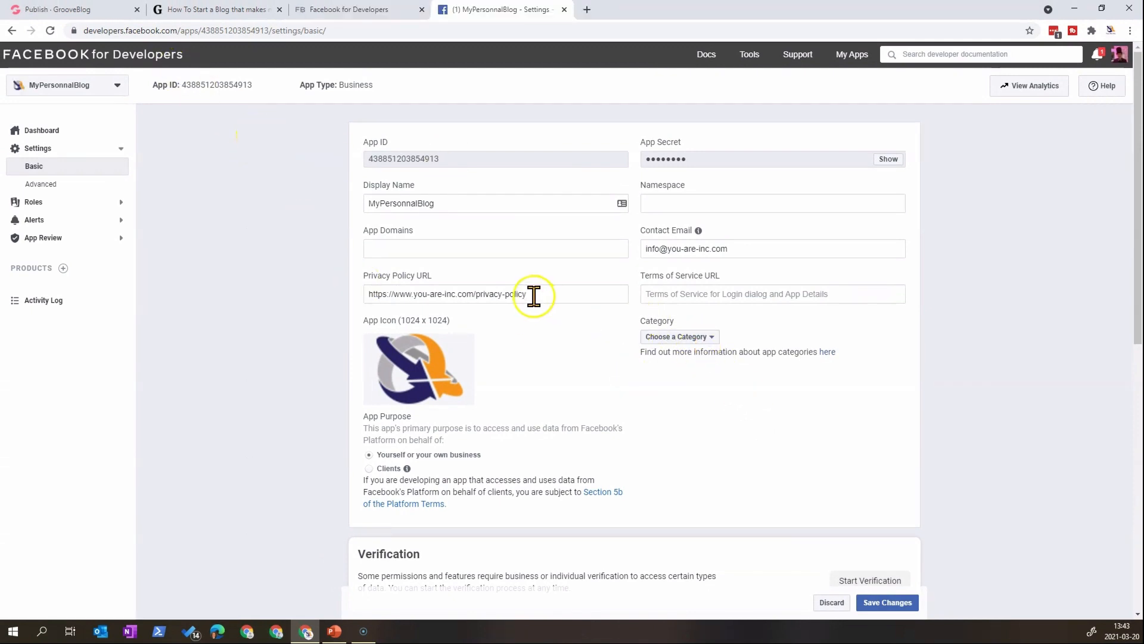
scroll(474, 328, "down", 5)
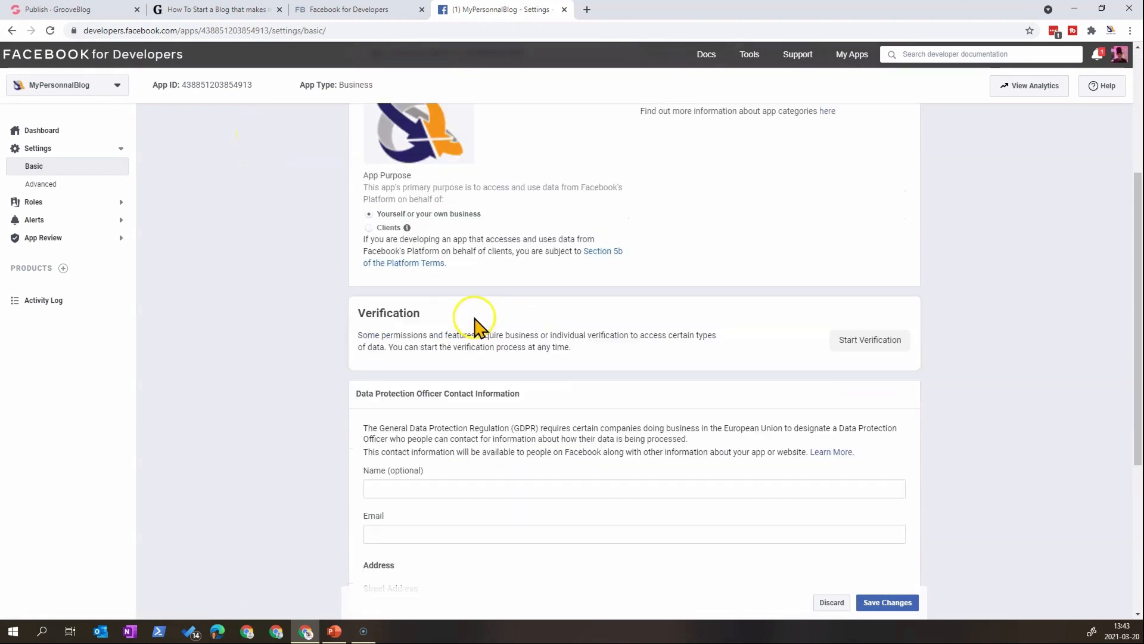
scroll(479, 316, "up", 5)
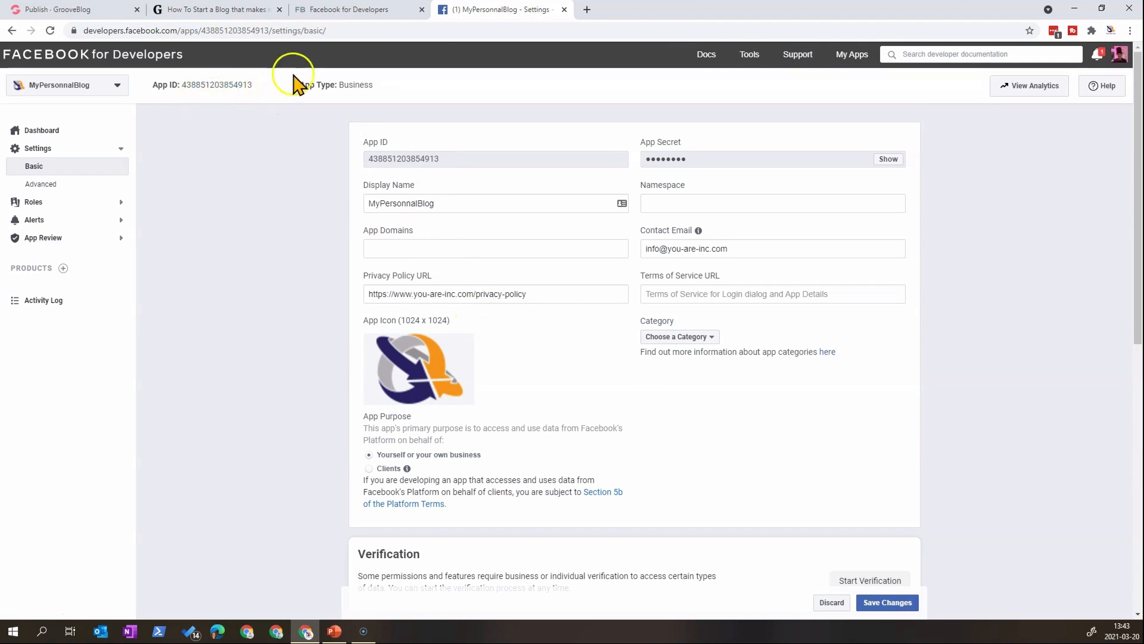
Switch to the GrooveBlog settings and check the Facebook App Id and width in the comment settings
left_click(72, 9)
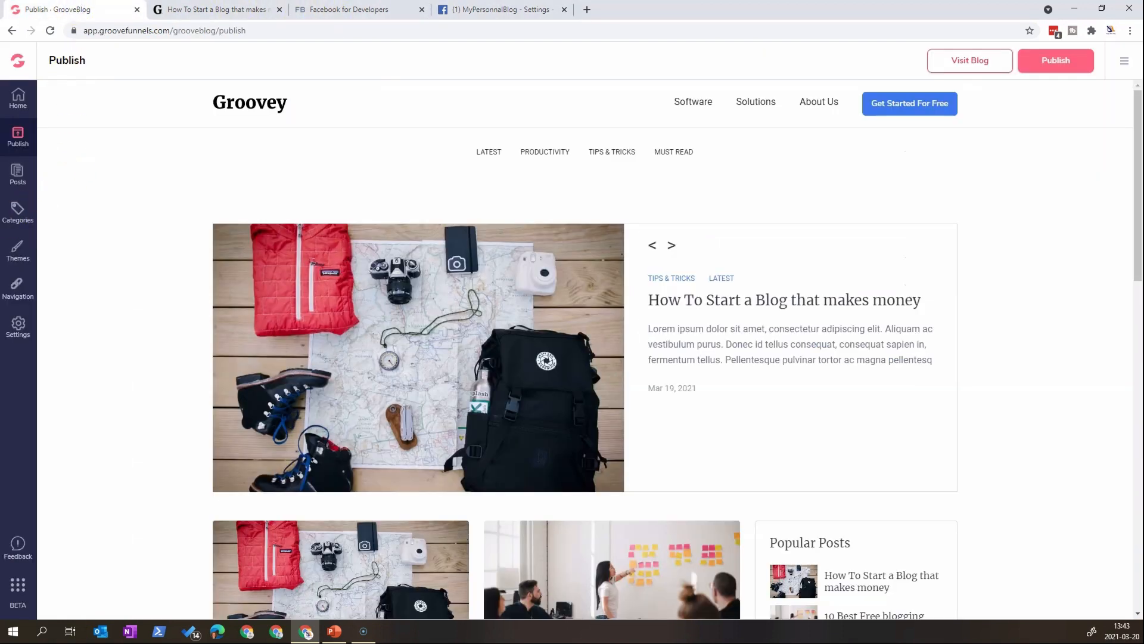
left_click(18, 328)
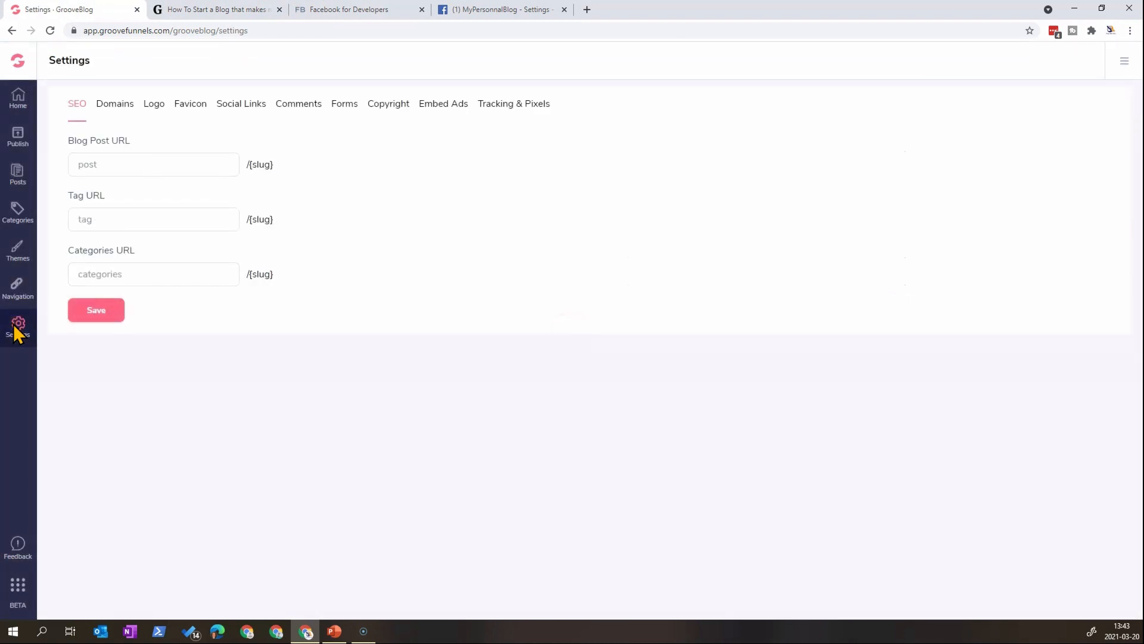
left_click(299, 105)
double_click(195, 164)
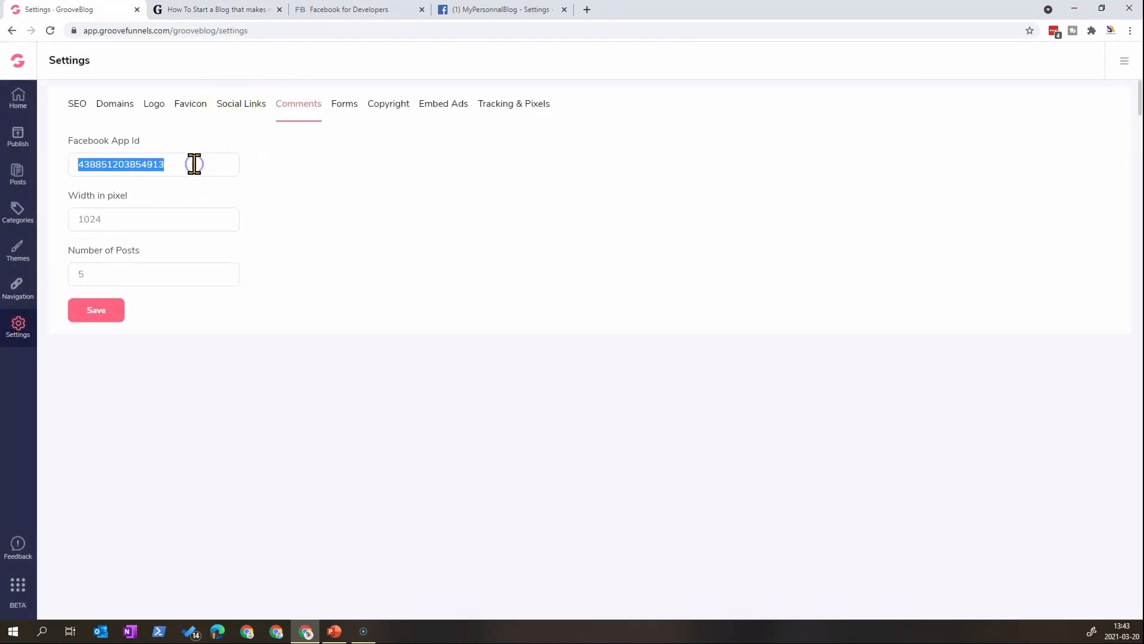
left_click(194, 164)
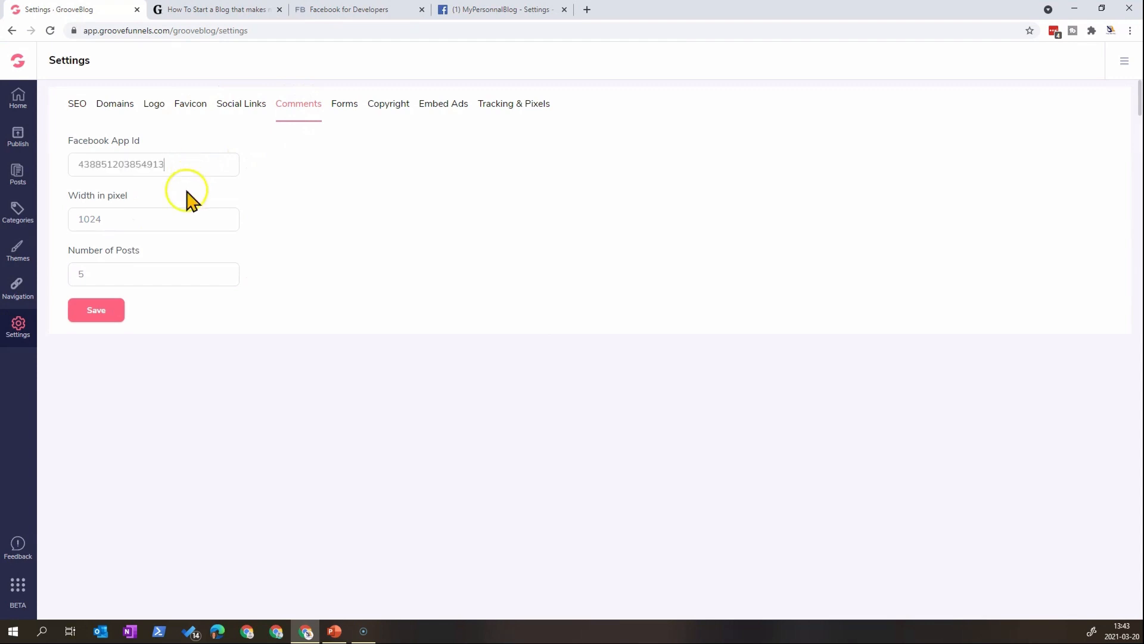
left_click(173, 226)
Check the fb:app_id meta tag included in the page head and save both the tracking code and the comment settings
left_click(498, 104)
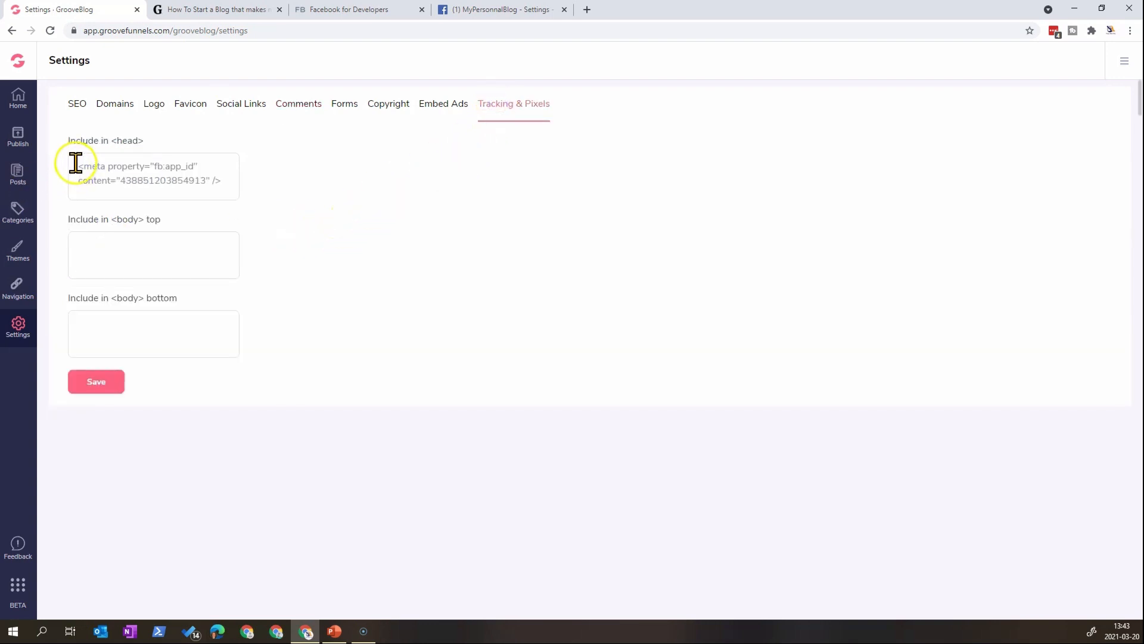
left_click_drag(120, 176, 243, 184)
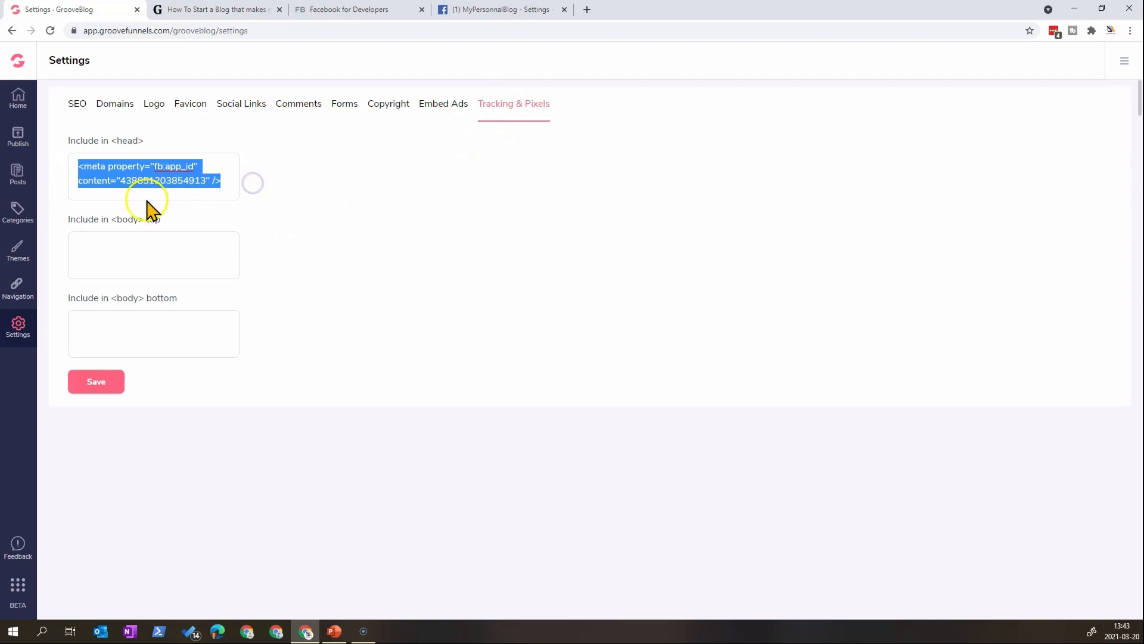
double_click(135, 182)
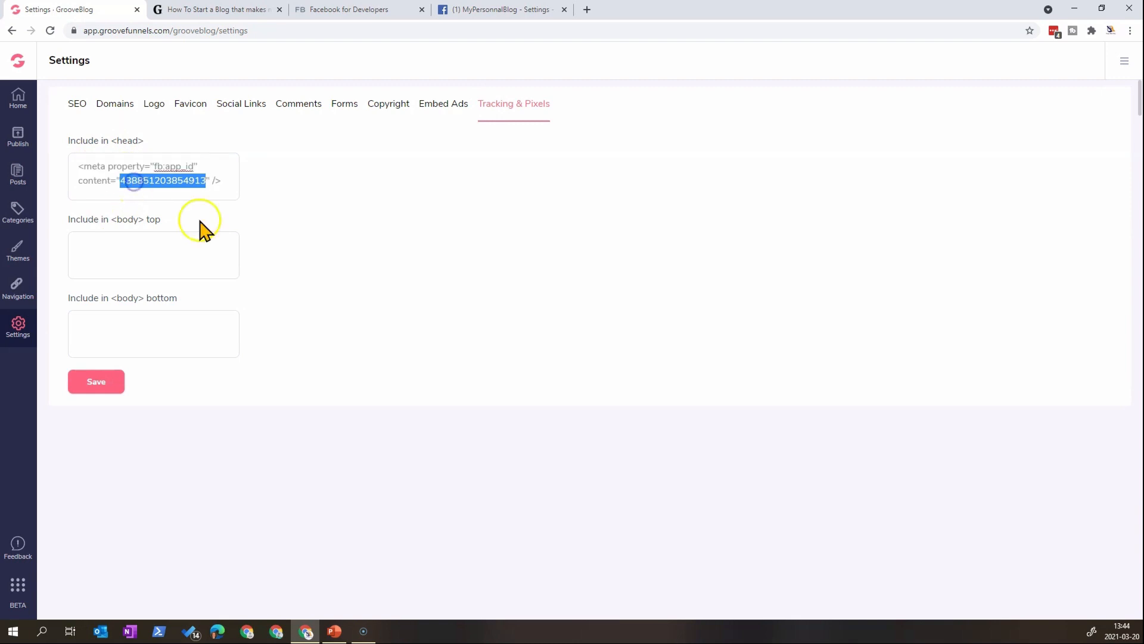
left_click(276, 263)
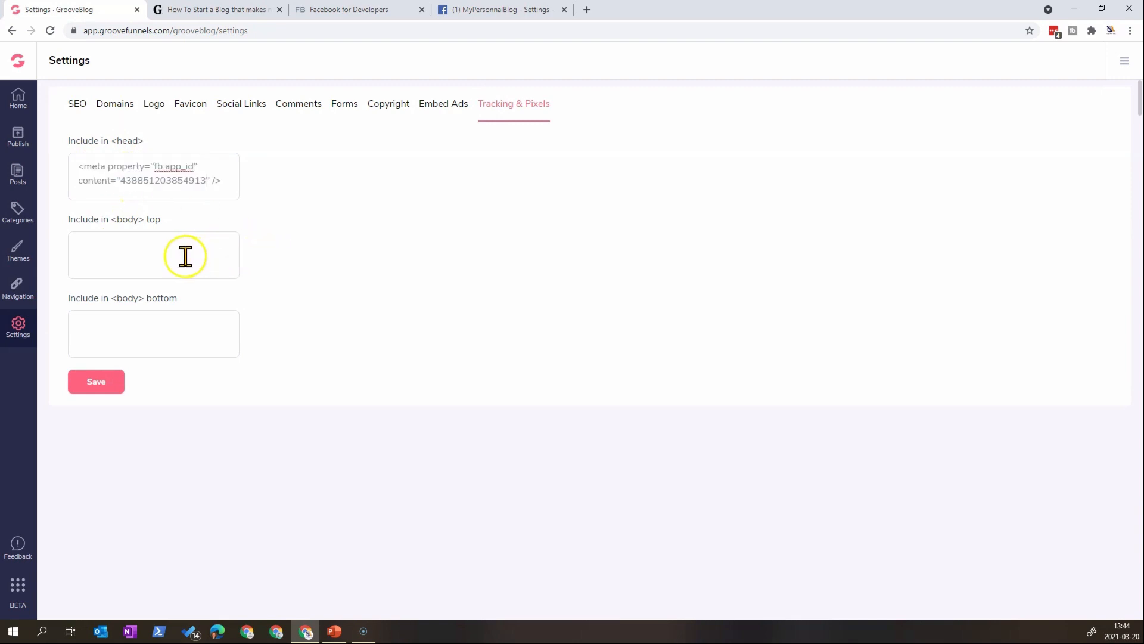
left_click(97, 388)
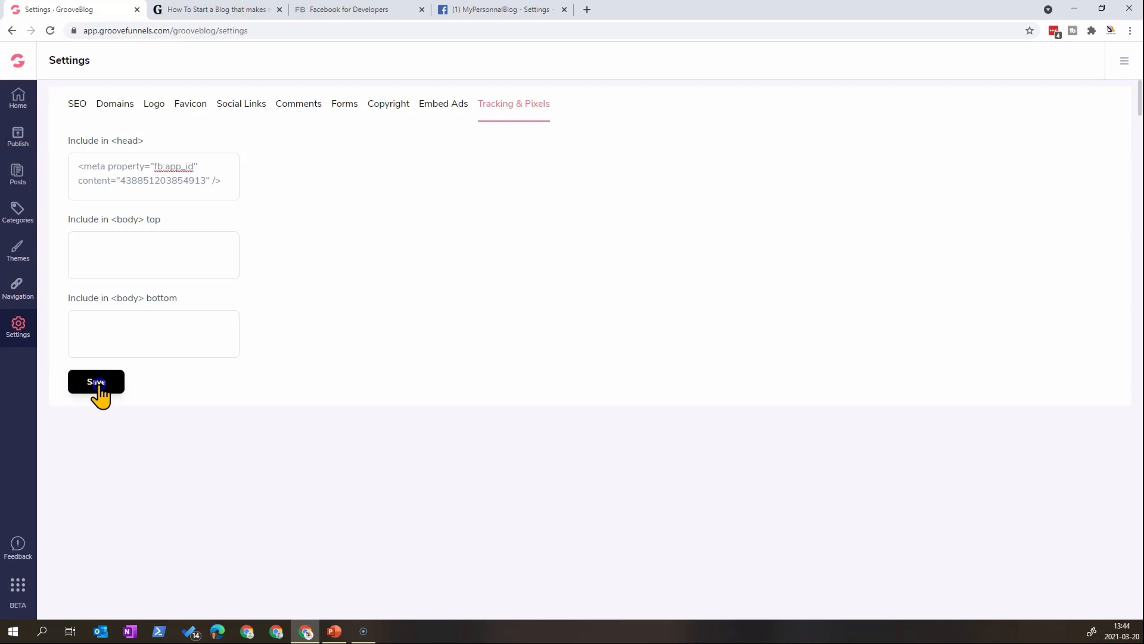
left_click(290, 104)
left_click(104, 312)
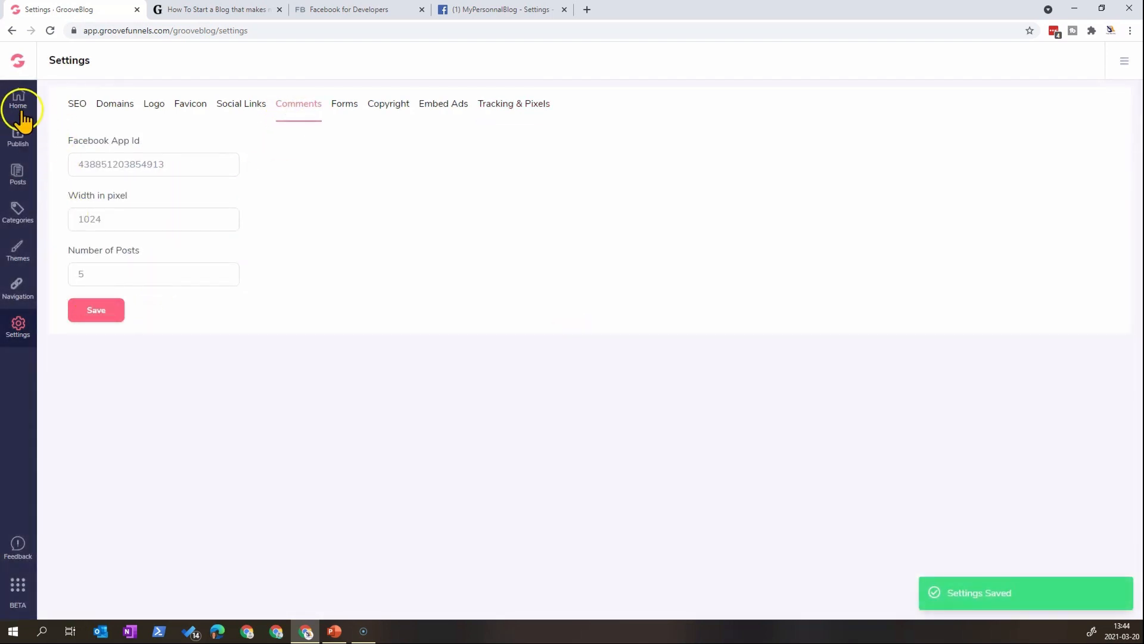
Publish the blog with the saved settings
left_click(18, 139)
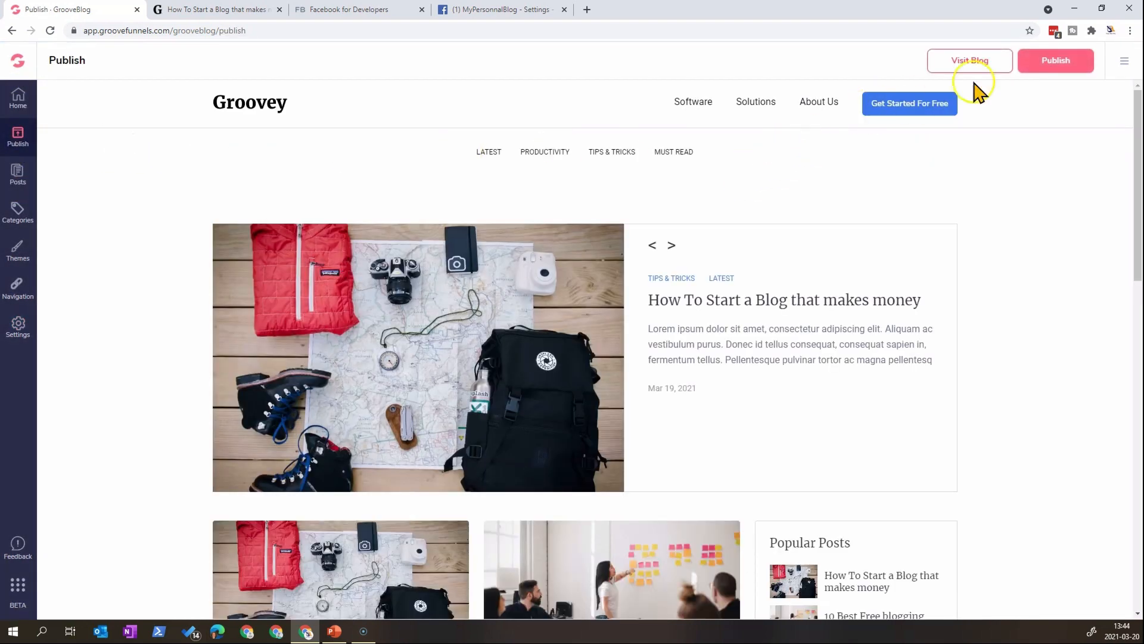
right_click(1049, 70)
left_click(1048, 62)
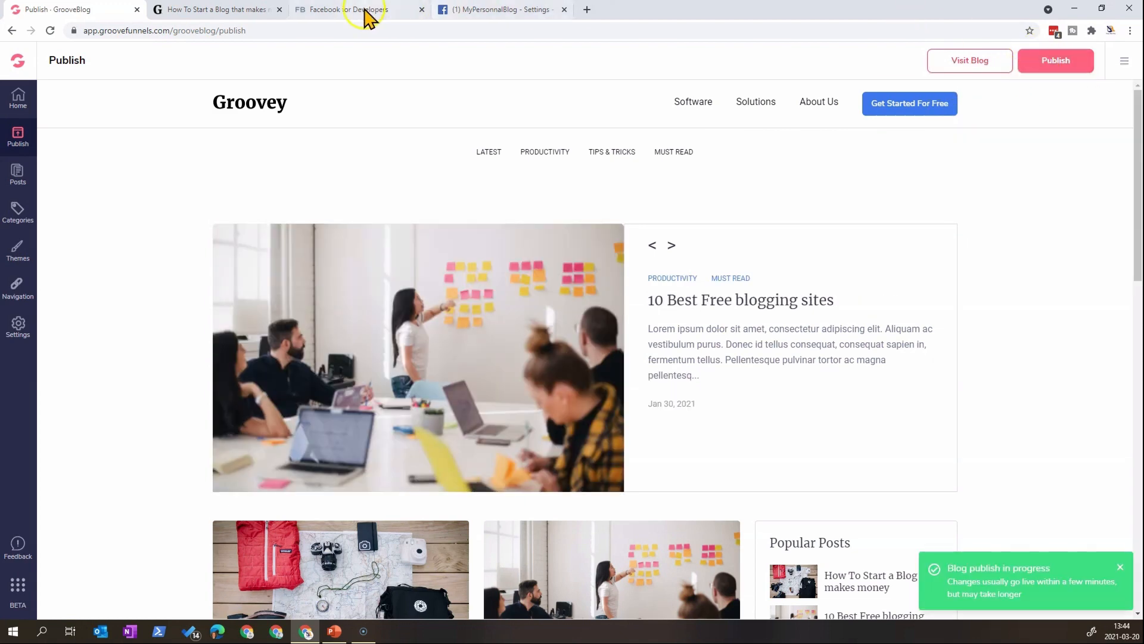
Switch to the live blog and look over the posts on its home page
left_click(204, 9)
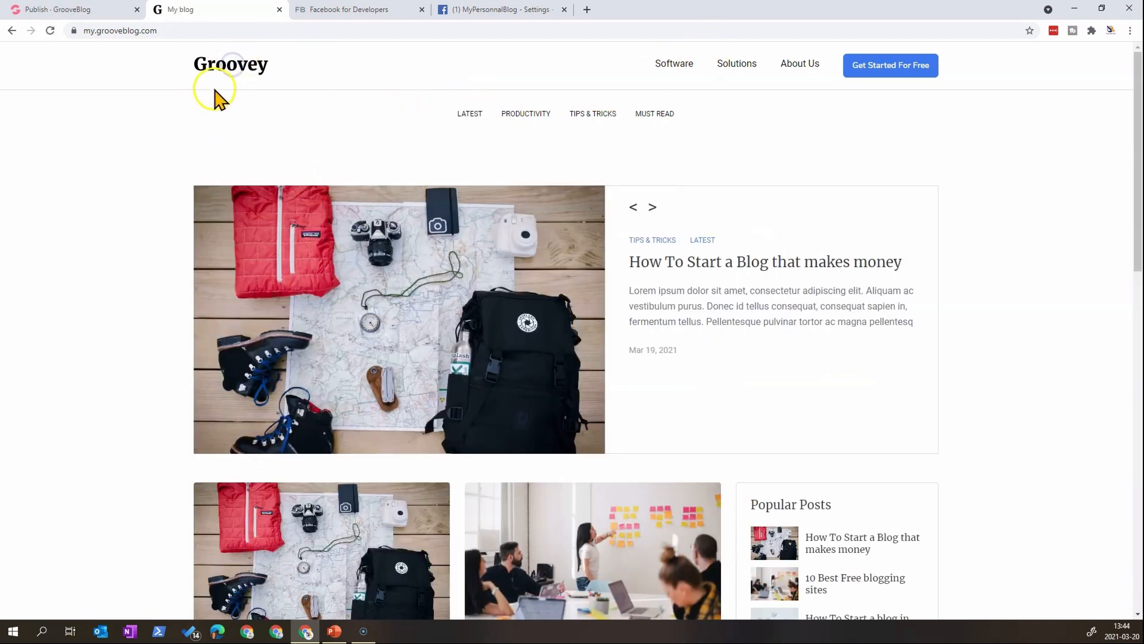
scroll(478, 401, "down", 4)
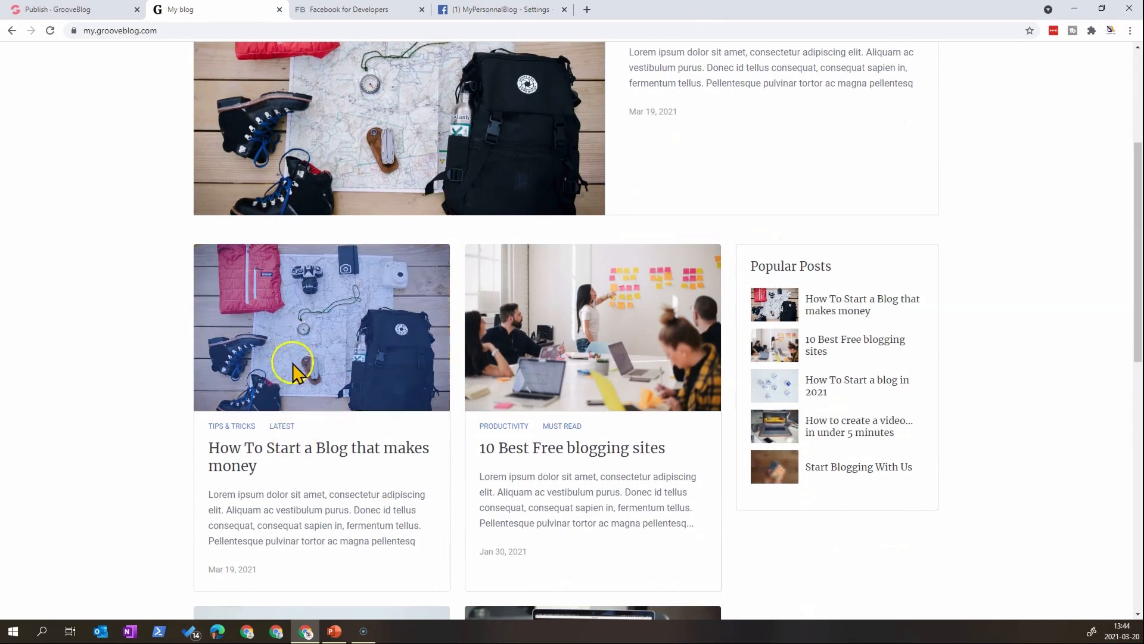
scroll(294, 435, "up", 3)
Open the post "10 Best Free blogging sites" in the GrooveBlog editor and check the Allow Comments option in its post settings
left_click(119, 11)
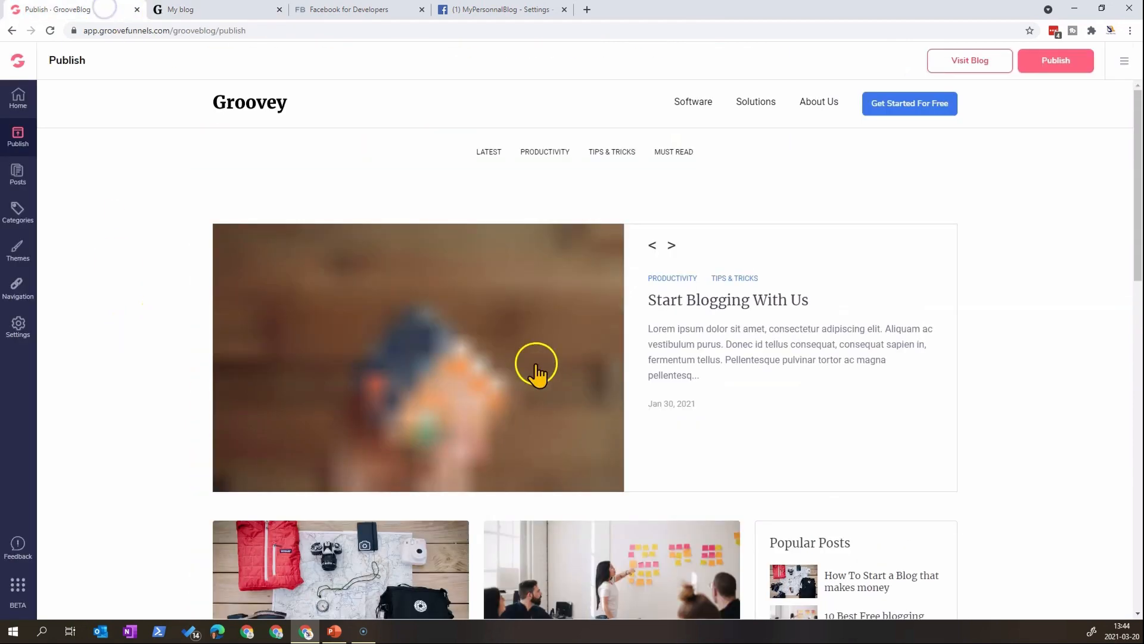
left_click(27, 173)
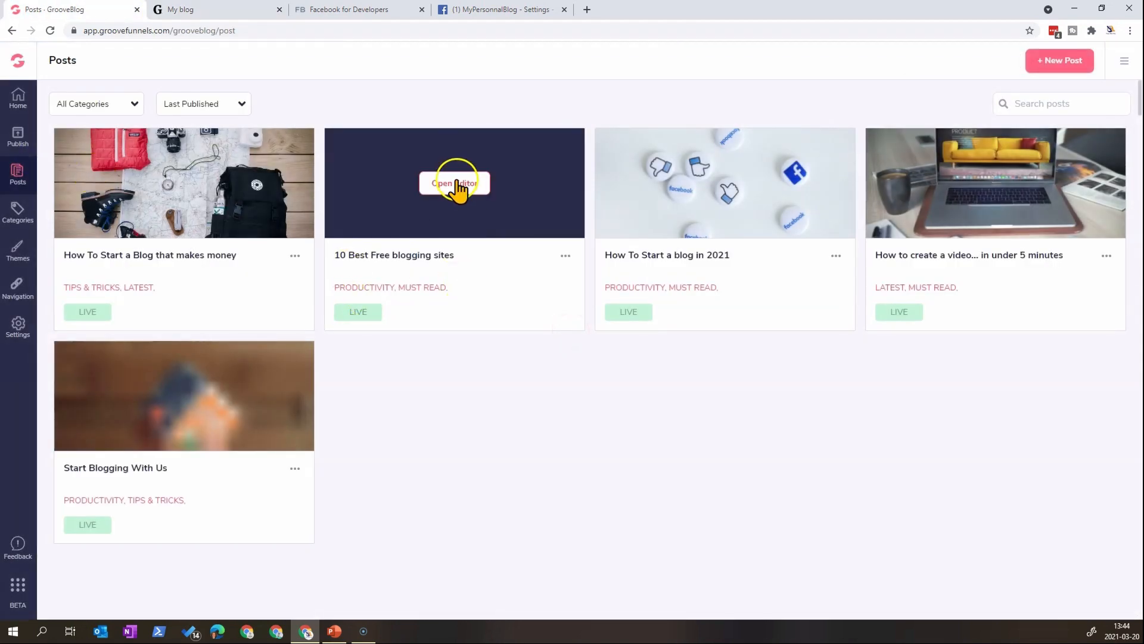
left_click(456, 182)
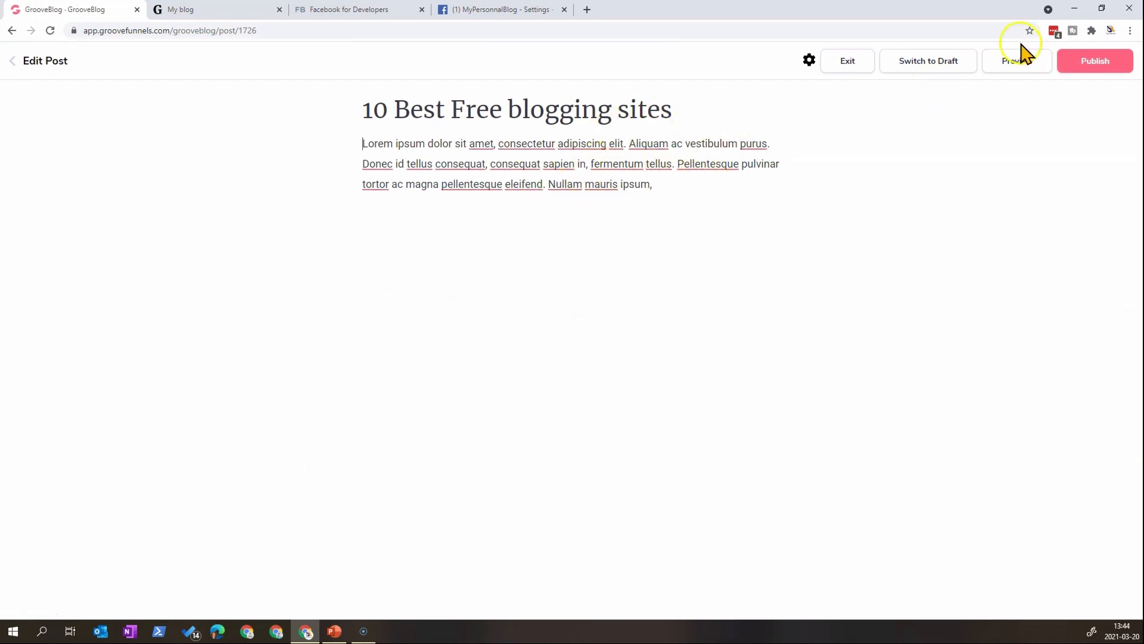
left_click(809, 61)
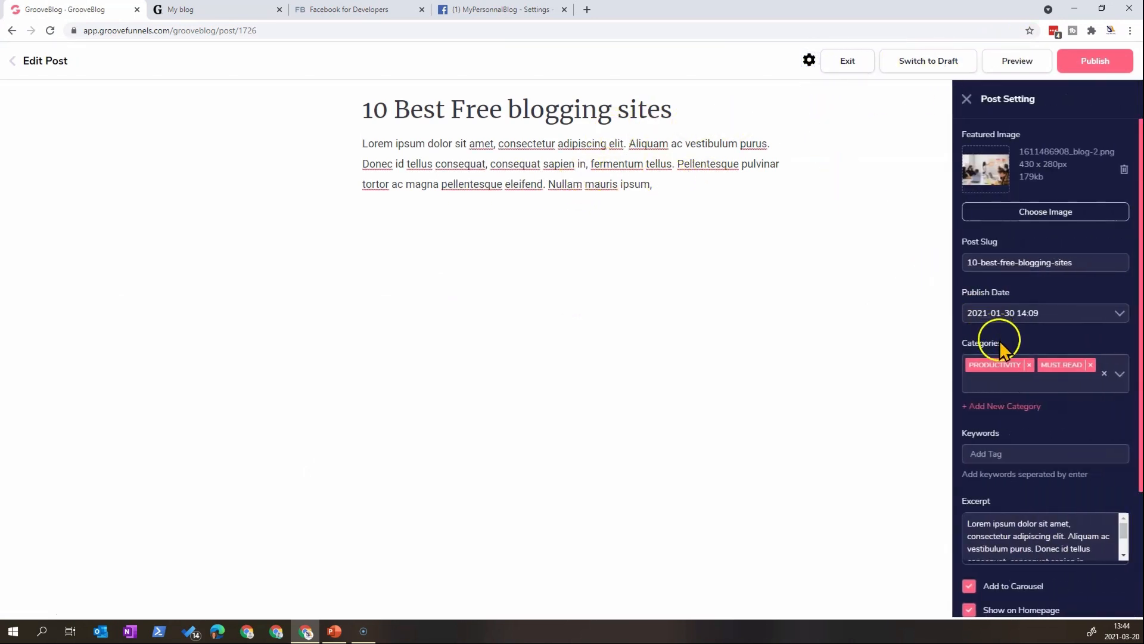
scroll(1003, 370, "down", 3)
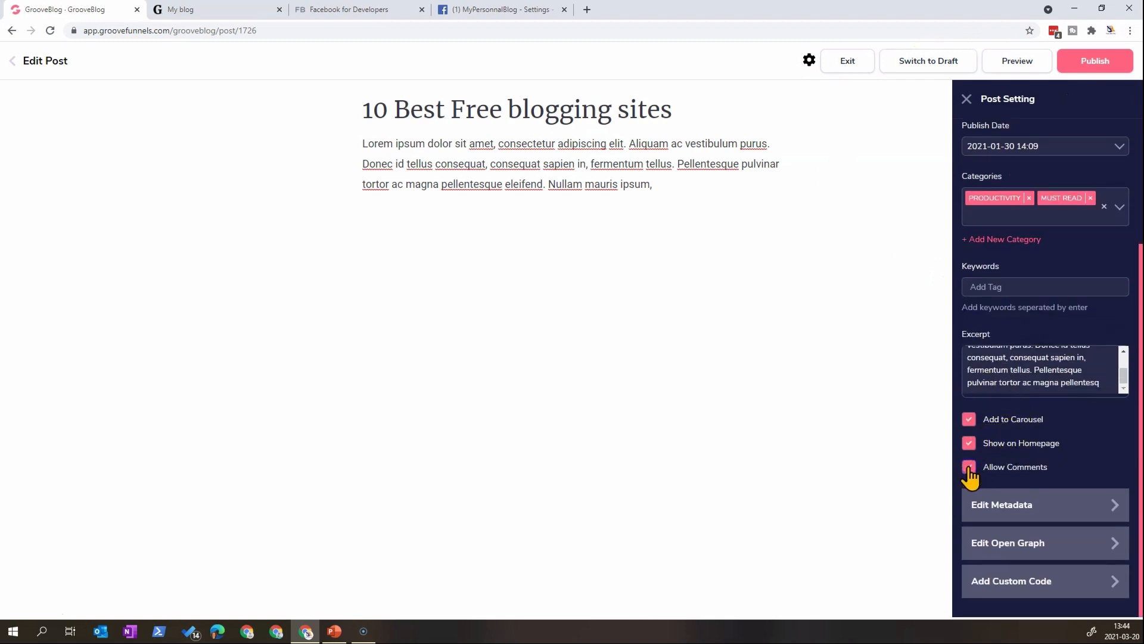
Publish the post "10 Best Free blogging sites" and open it on the live blog
left_click(1075, 62)
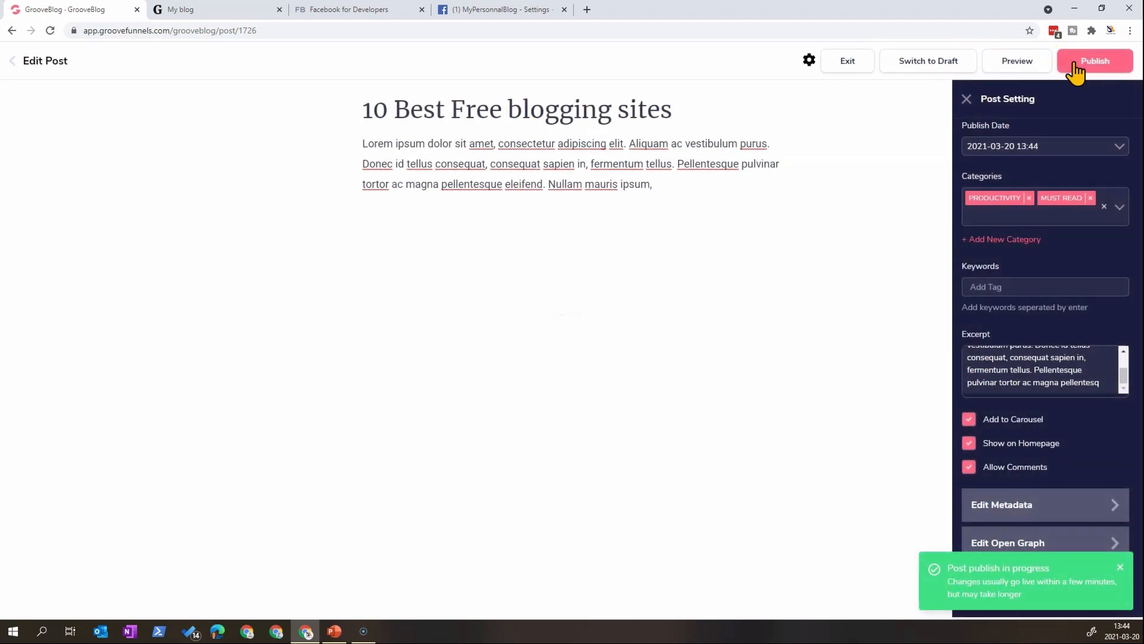
left_click(208, 10)
scroll(617, 417, "down", 3)
left_click(560, 450)
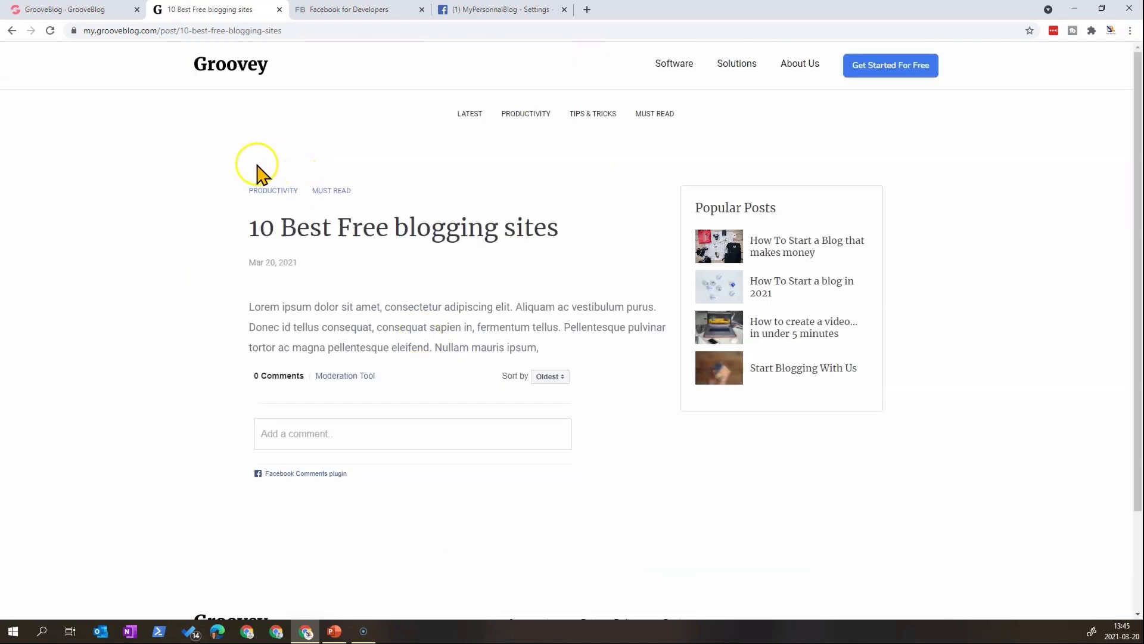
Post the comment "This is a comment" through the Facebook comments box beneath the blog post
left_click(350, 431)
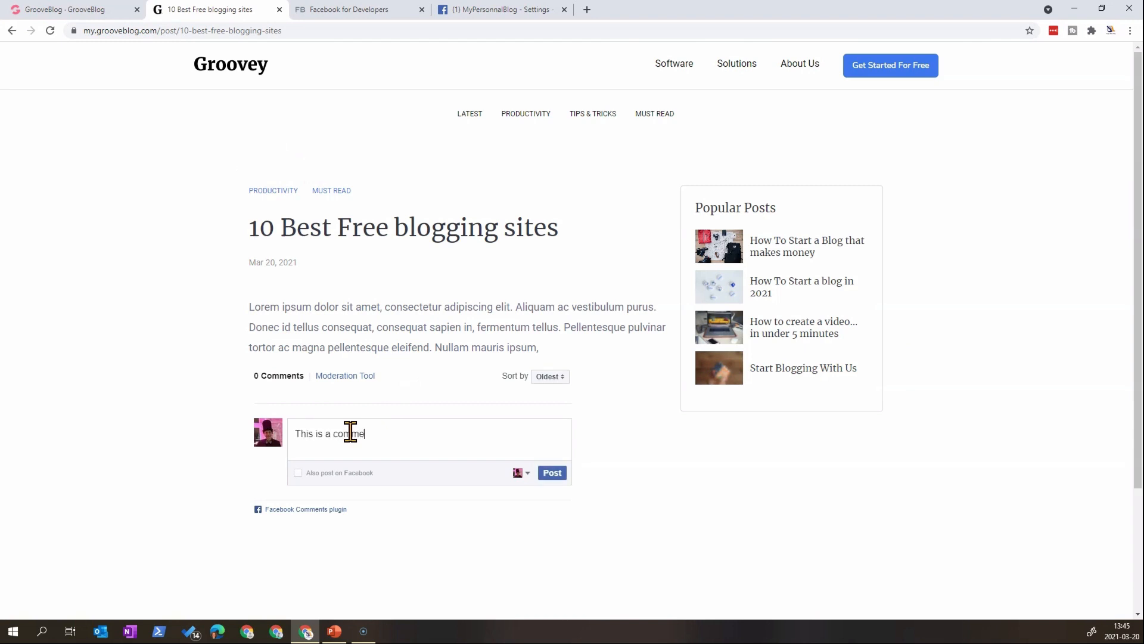
left_click(550, 474)
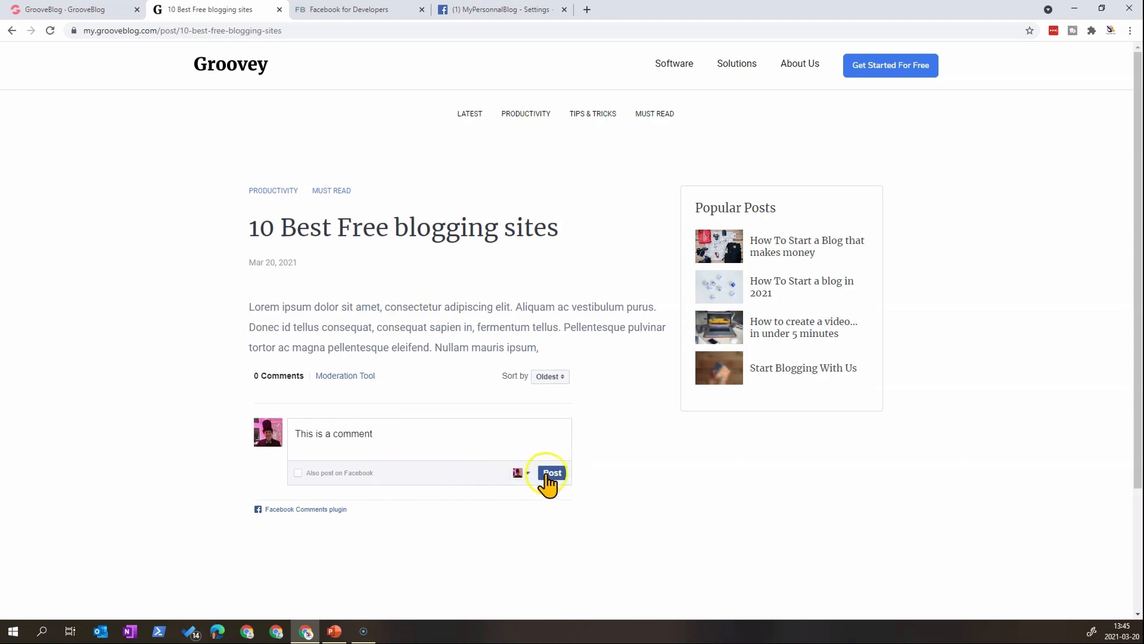
Review the post's public and hidden comments in Facebook's Moderation Tool and return to the live post
left_click(346, 376)
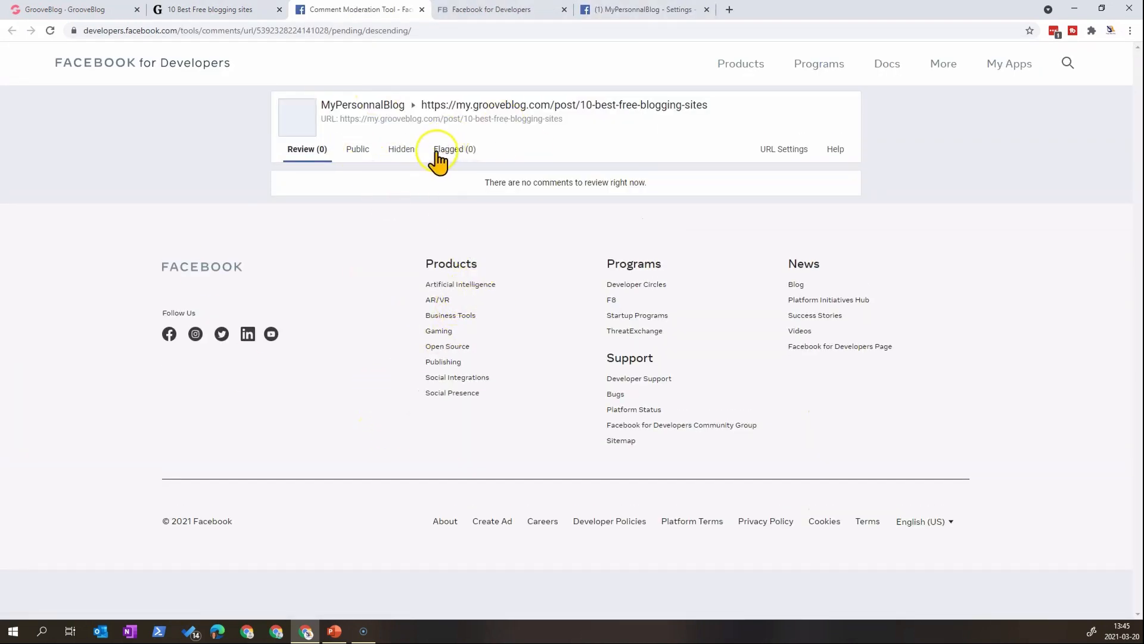
left_click(361, 154)
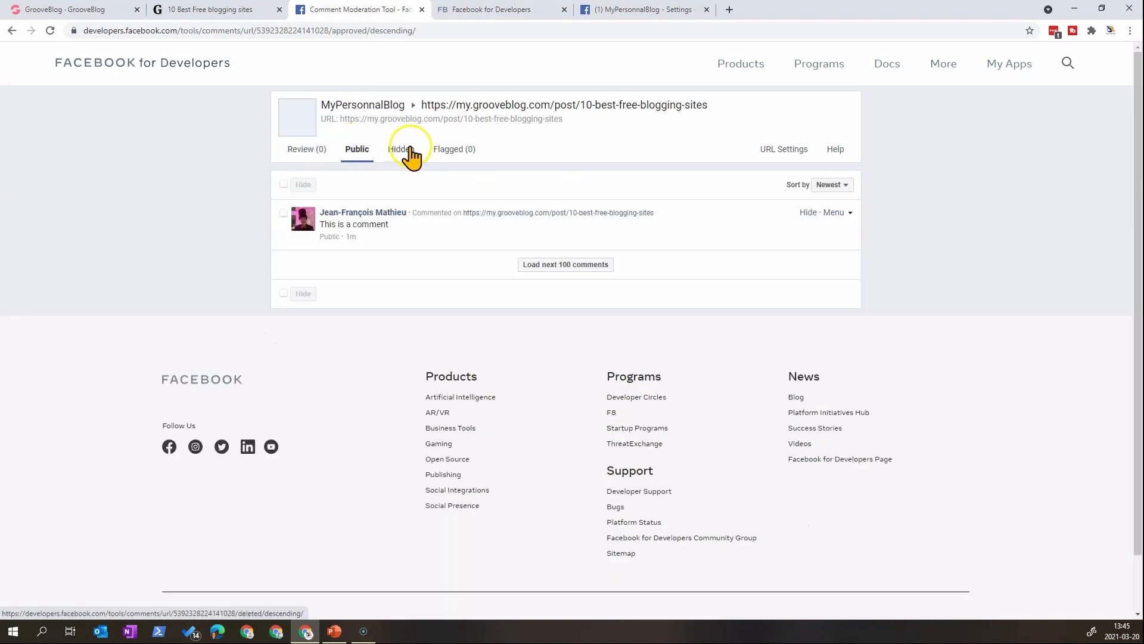
left_click(412, 152)
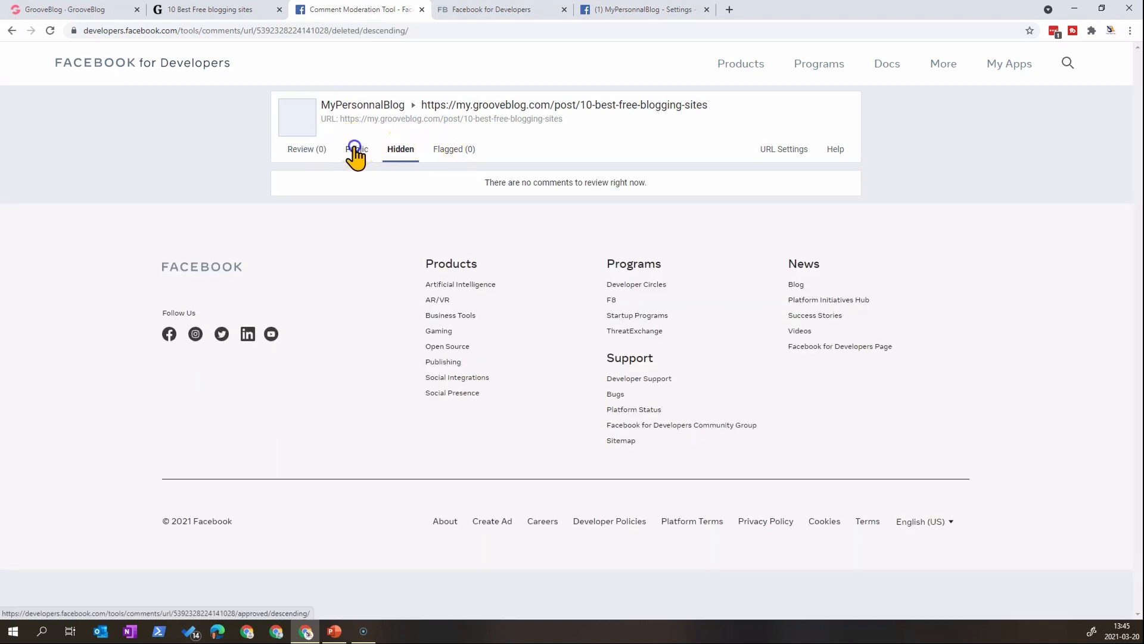
left_click(354, 149)
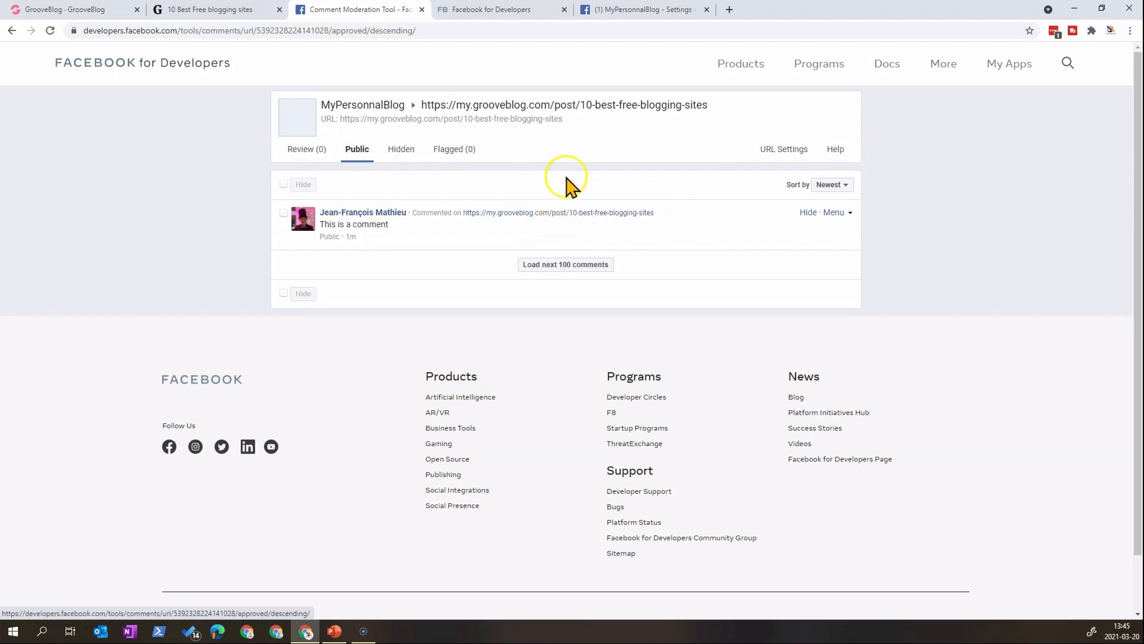
left_click(185, 9)
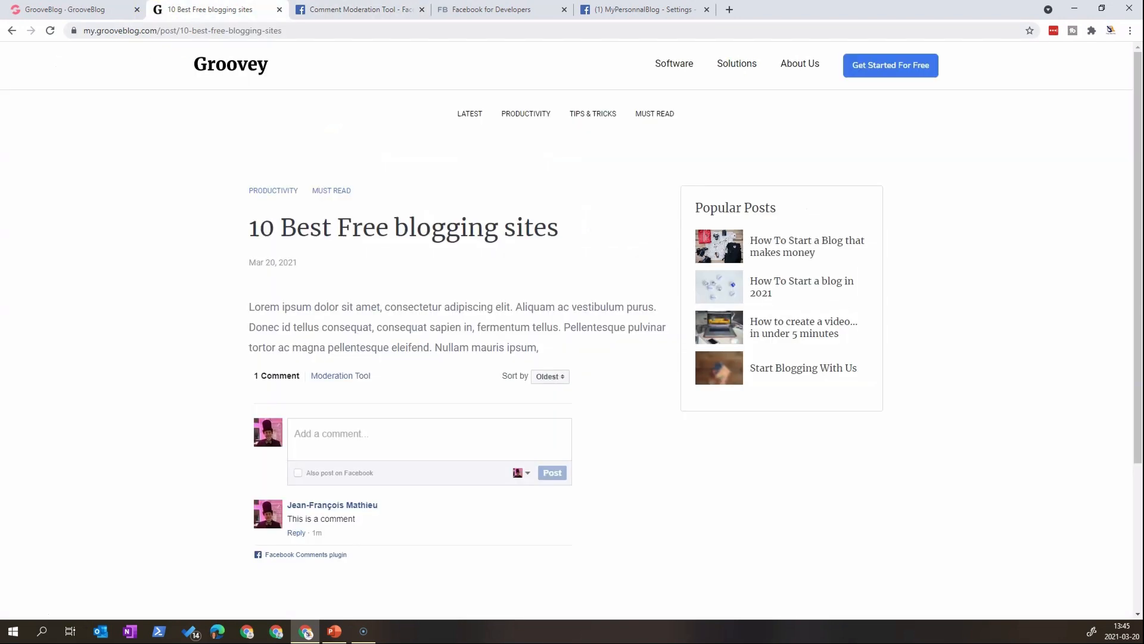